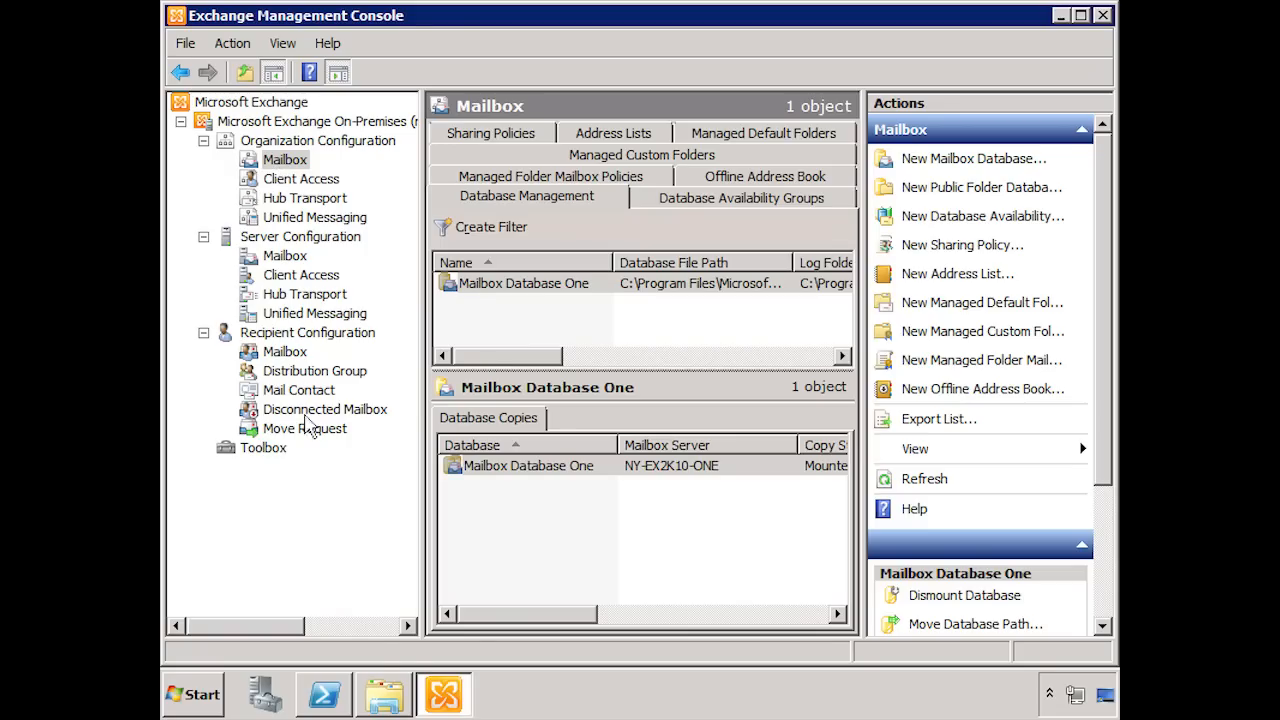
left_click(379, 704)
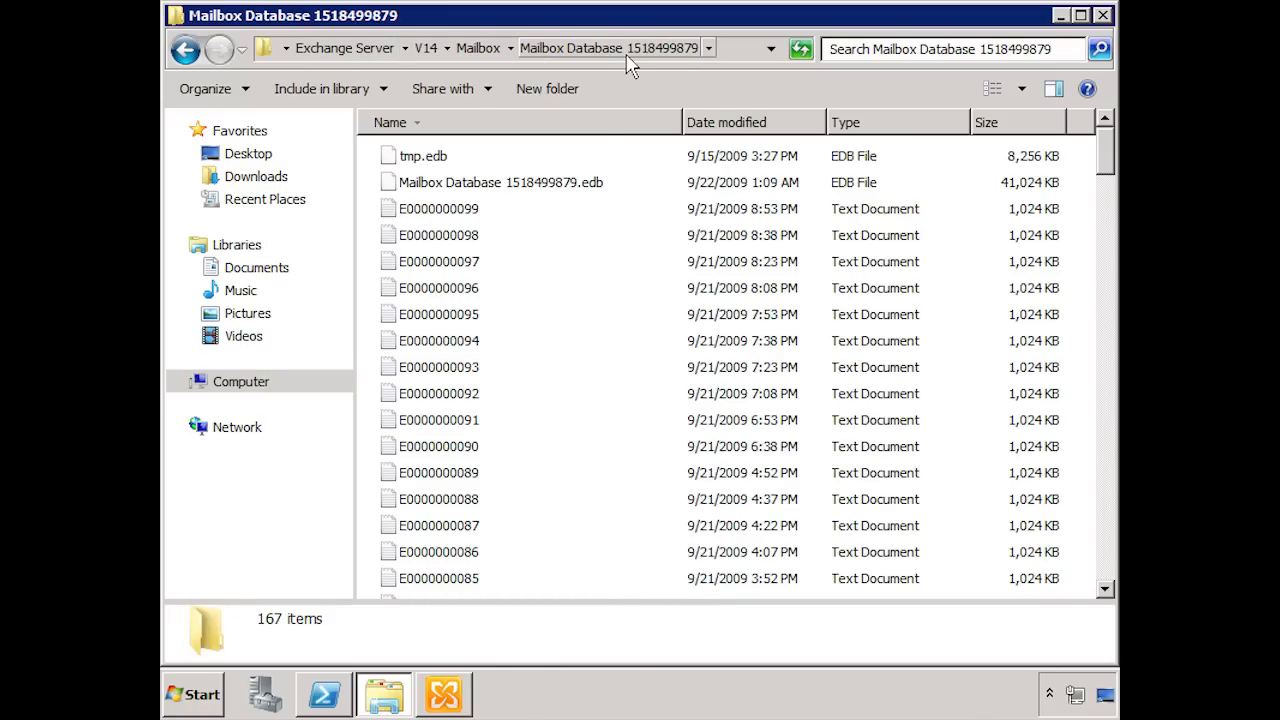
left_click(480, 50)
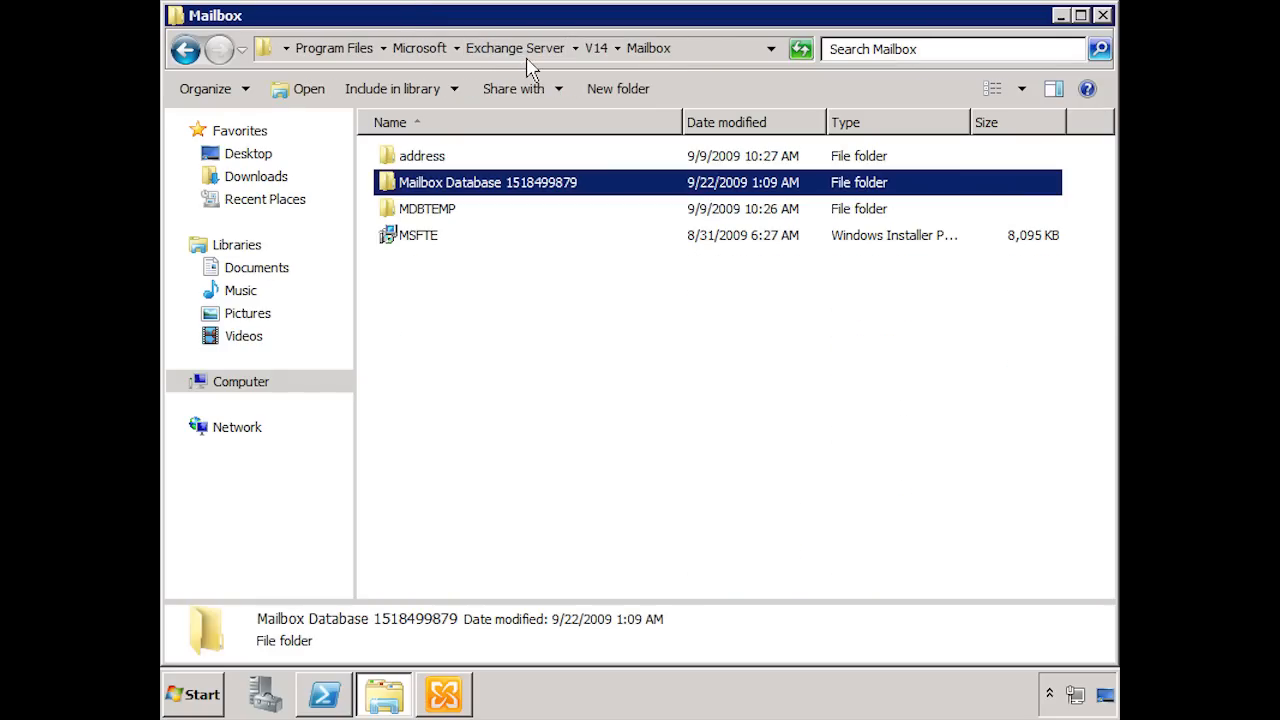
double_click(484, 195)
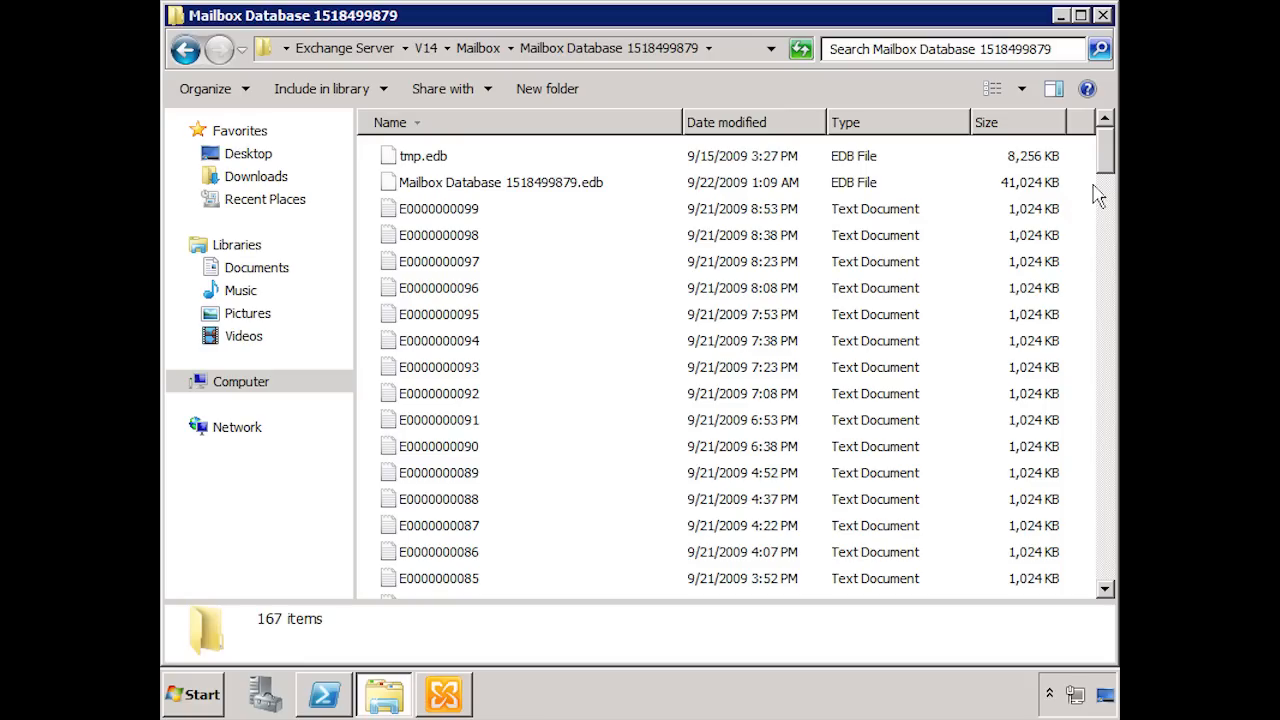
left_click_drag(1105, 168, 1105, 212)
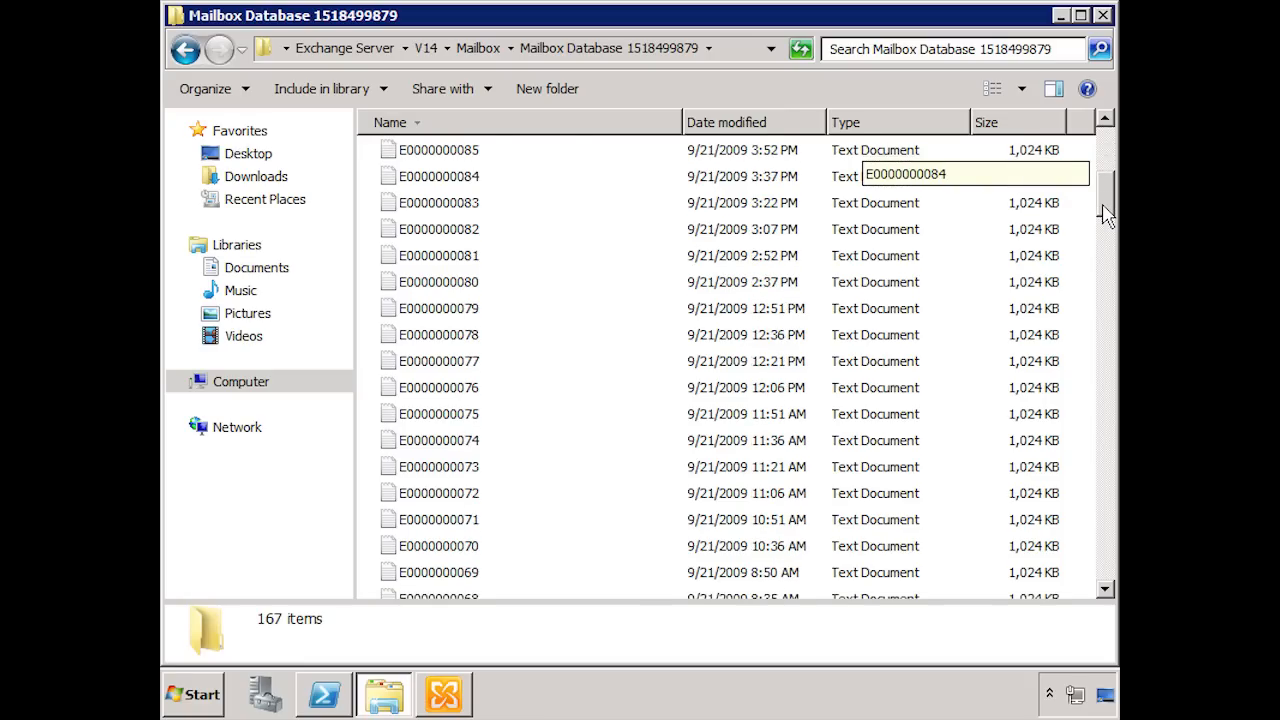
left_click_drag(1105, 212, 1102, 150)
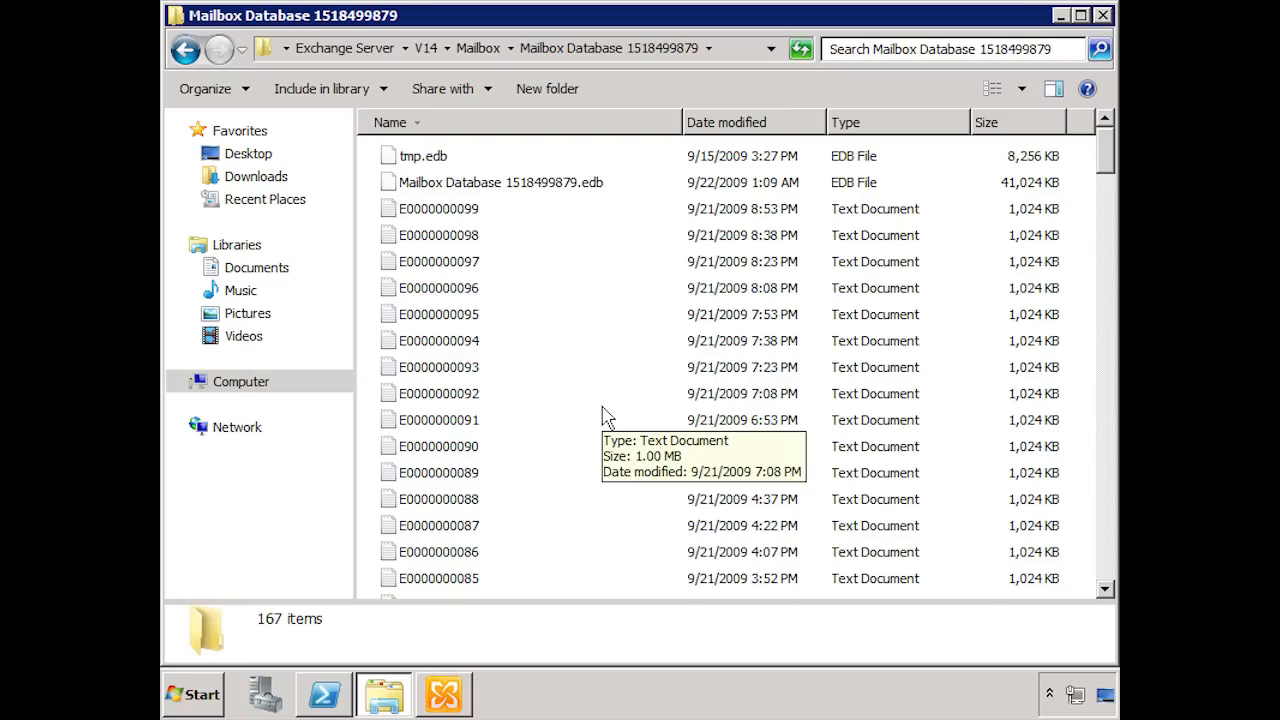
Step: Switch to Exchange Management Console and examine the recipients under Recipient Configuration, including their type details and primary SMTP address columns
left_click(457, 694)
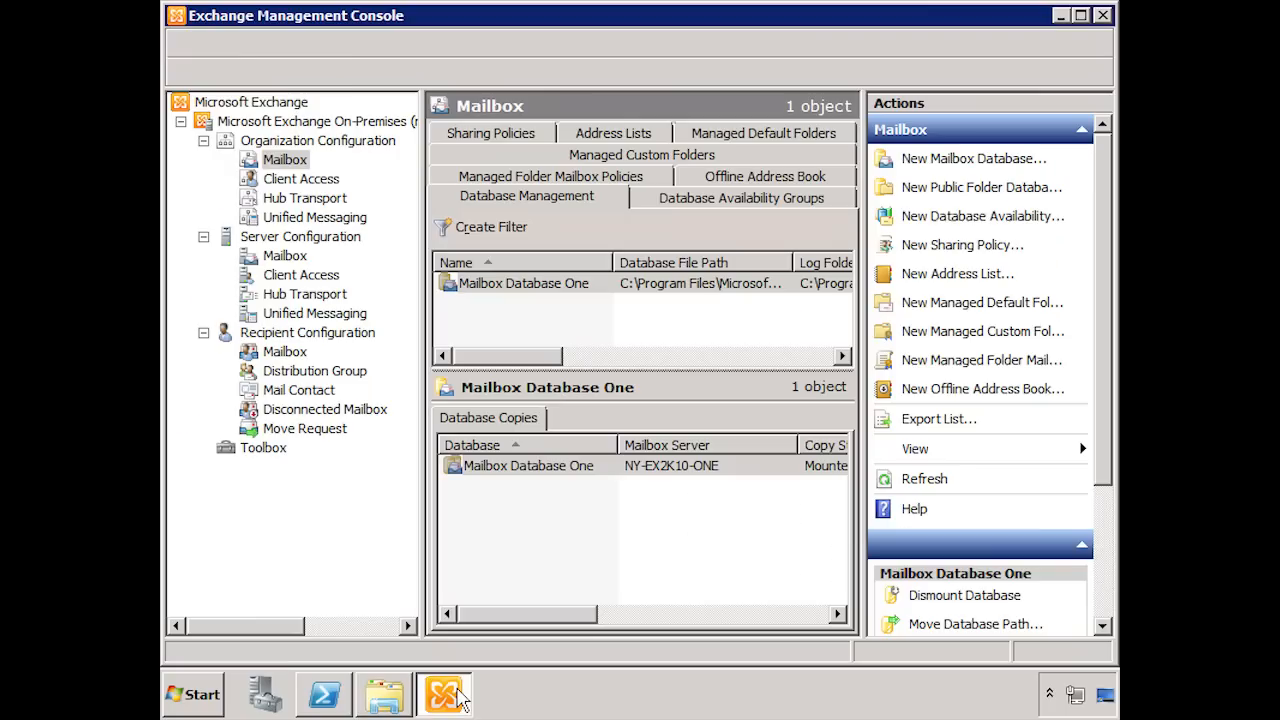
left_click(321, 332)
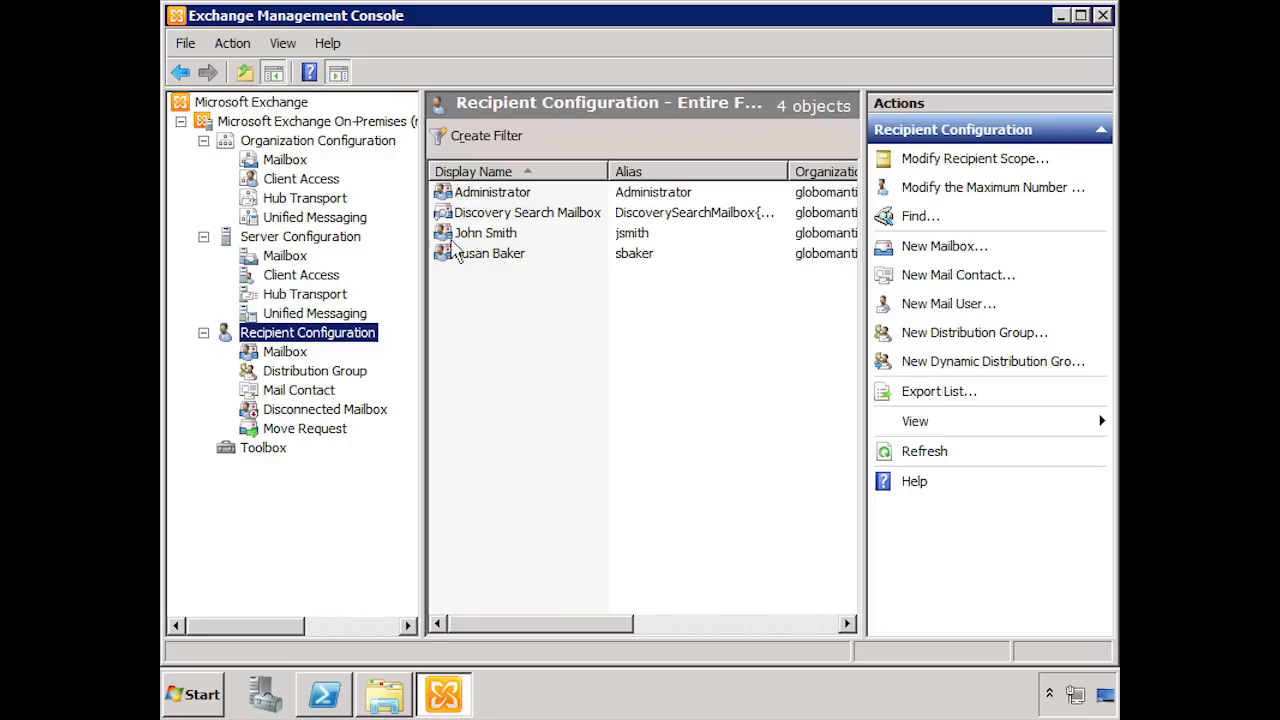
left_click(531, 625)
left_click_drag(531, 625, 760, 628)
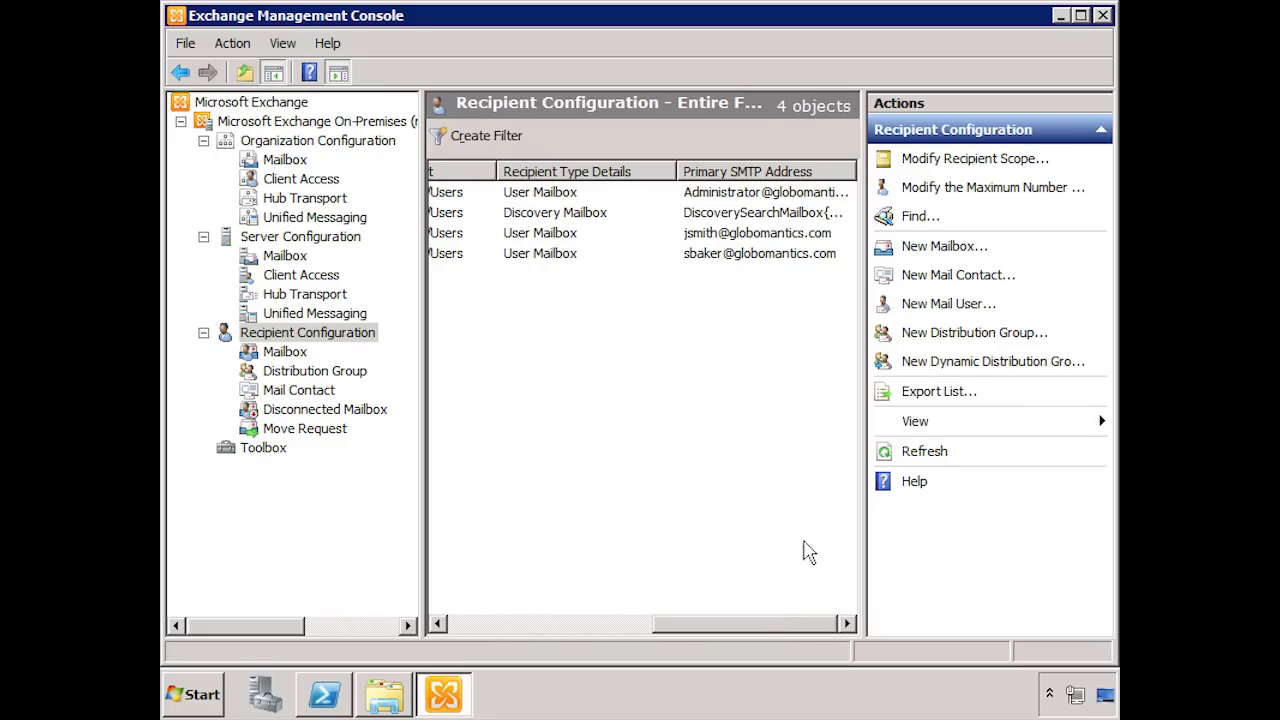
left_click_drag(766, 624, 520, 628)
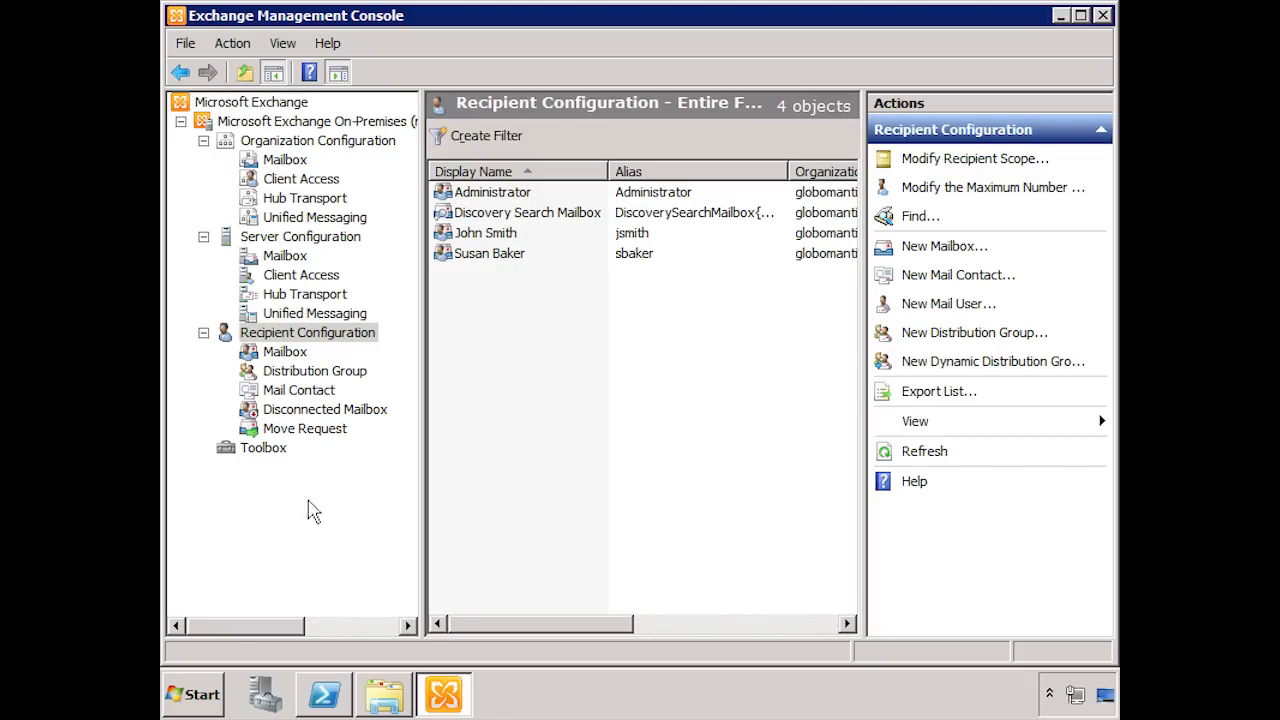
Step: Open Active Directory Users and Computers and delete the user account listed directly below Guest in the Users container
left_click(212, 698)
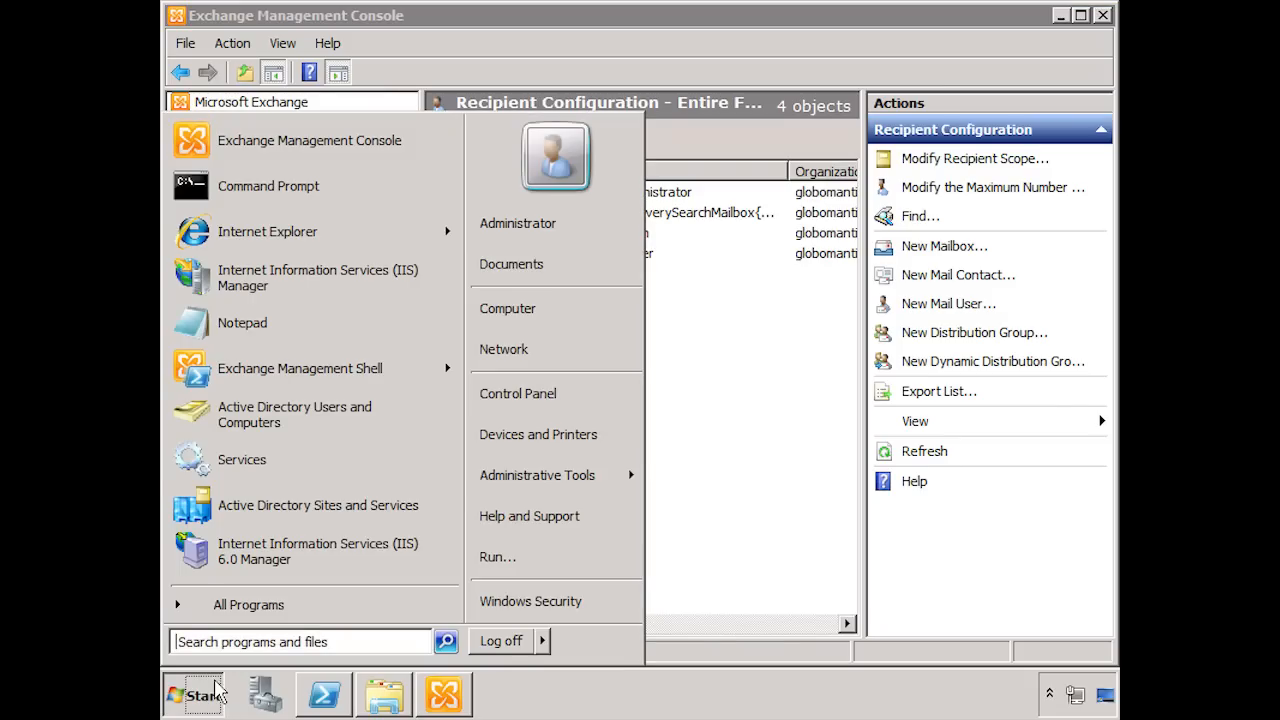
left_click(280, 420)
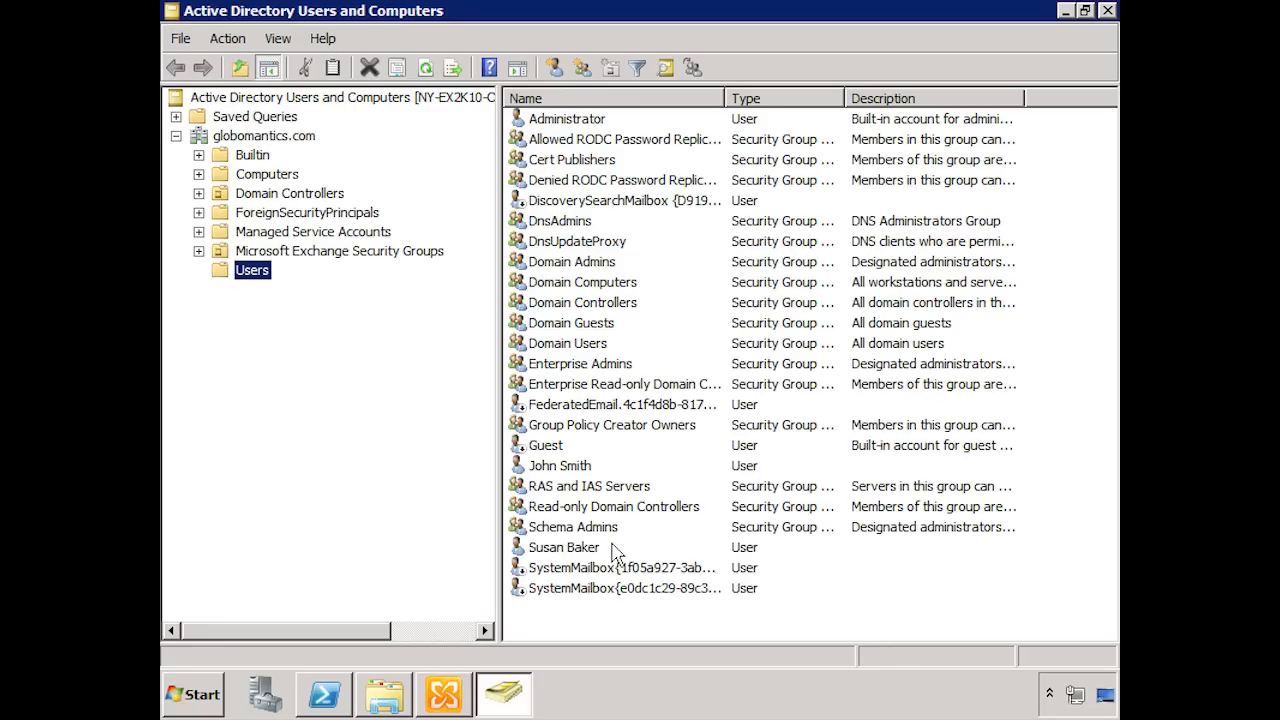
left_click(563, 470)
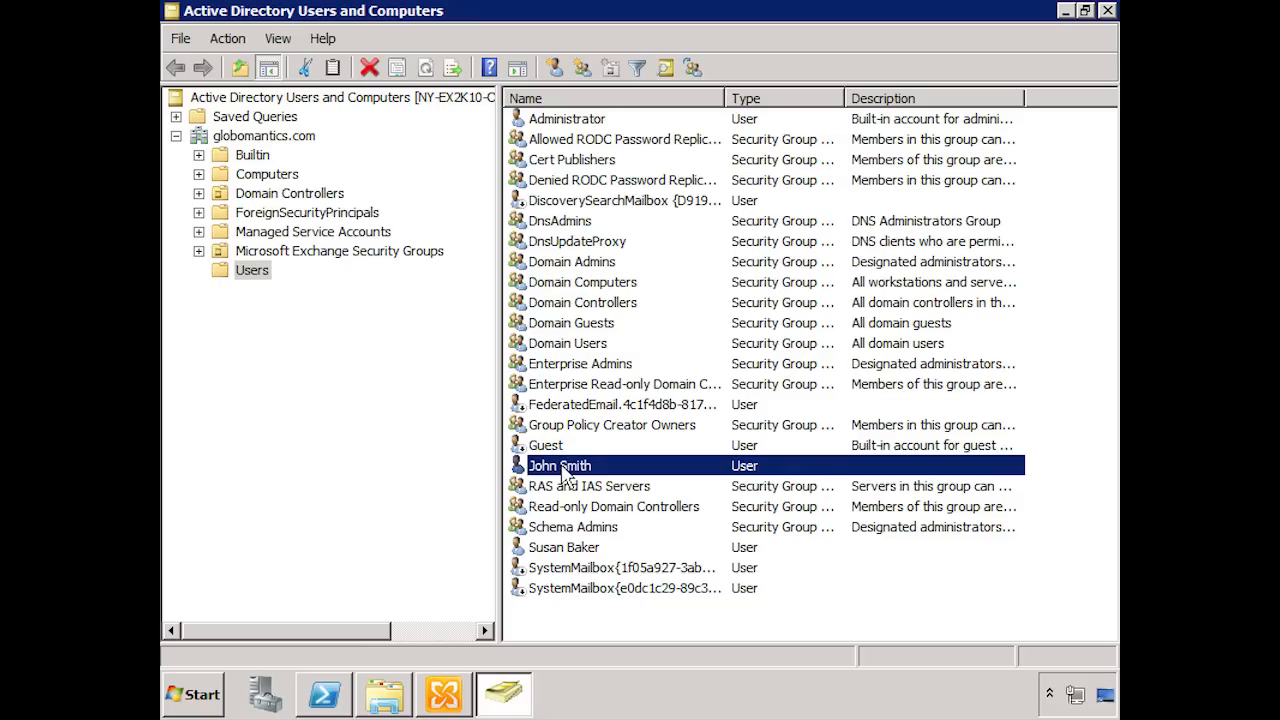
right_click(563, 472)
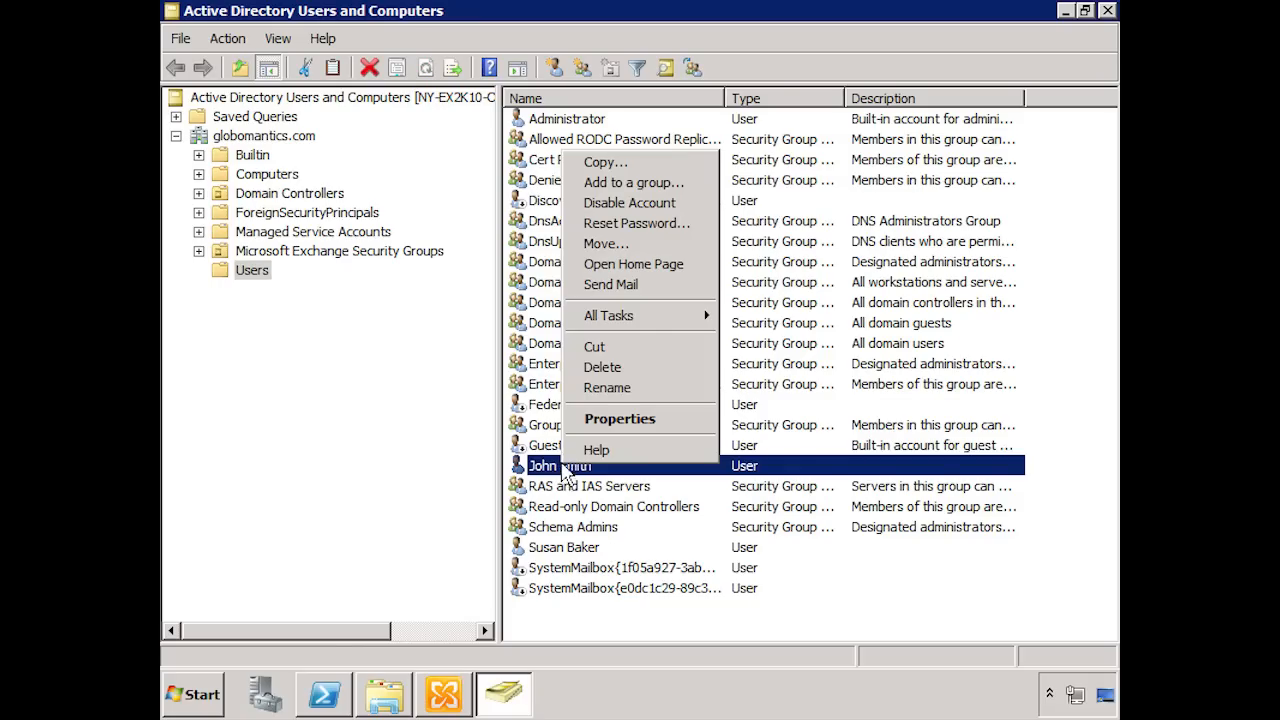
left_click(601, 368)
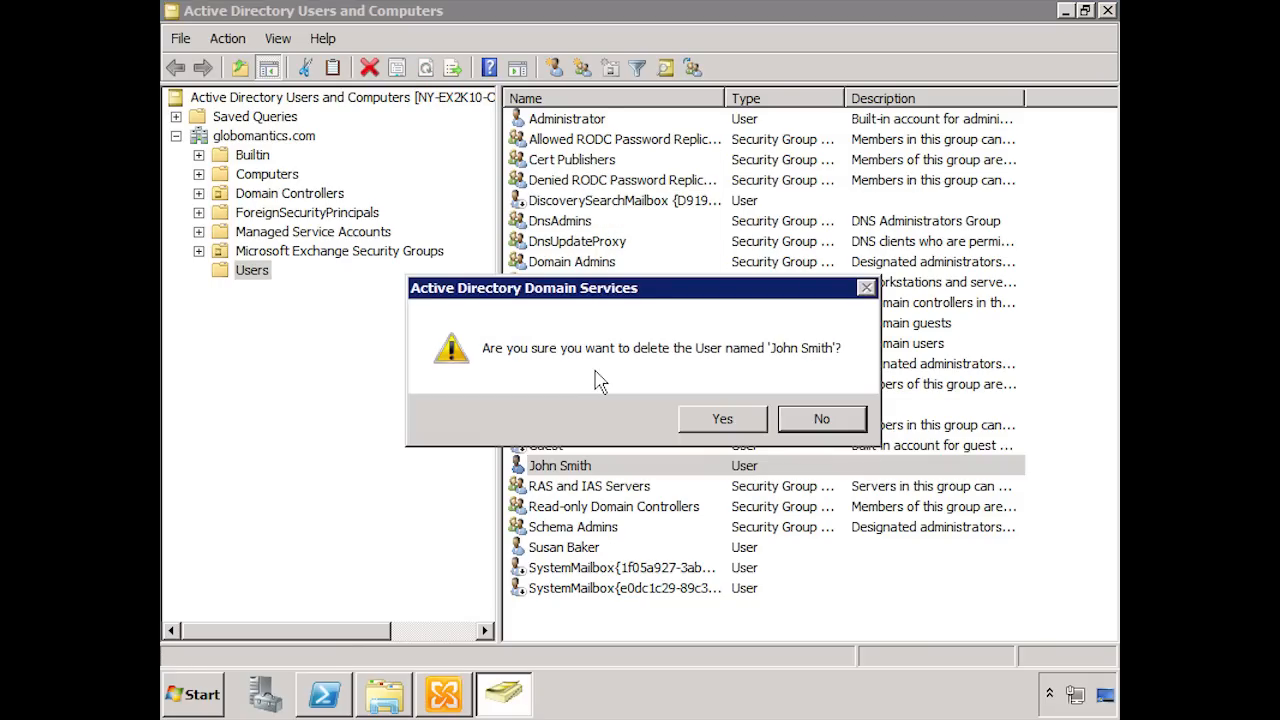
left_click(724, 419)
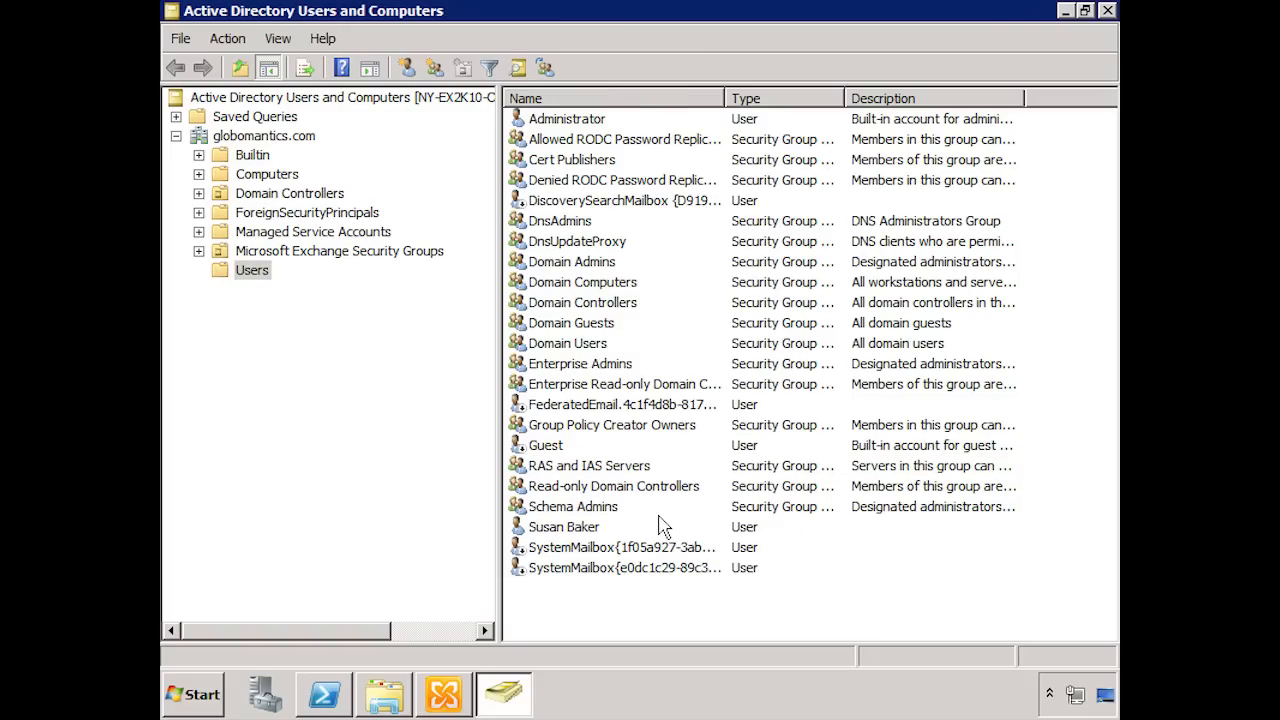
Step: Switch to Exchange Management Console and refresh the Recipient Configuration list
left_click(444, 694)
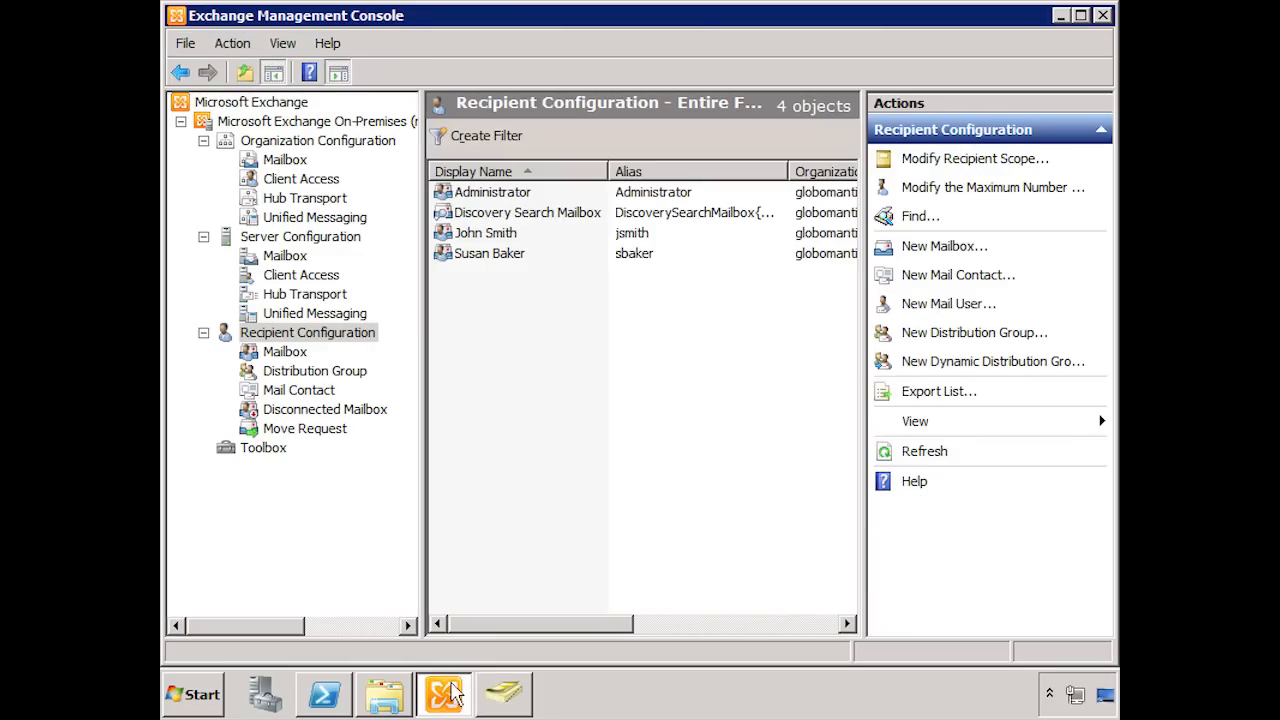
right_click(565, 433)
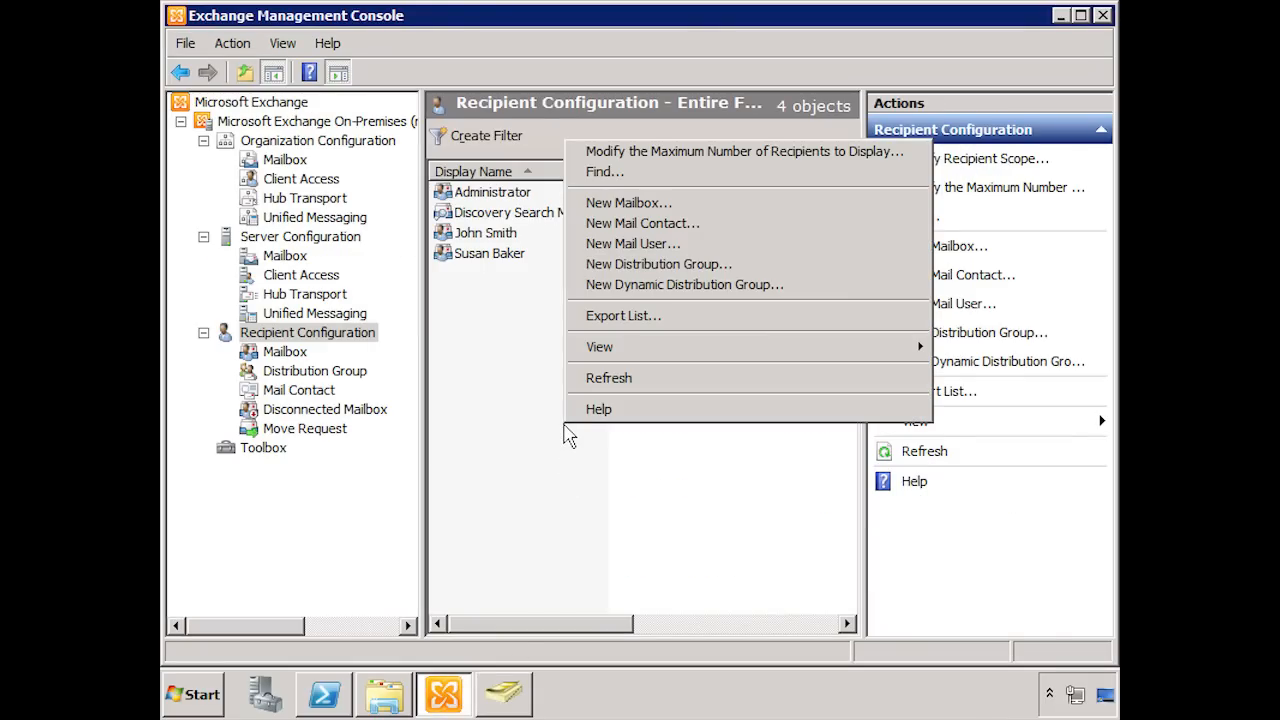
left_click(616, 377)
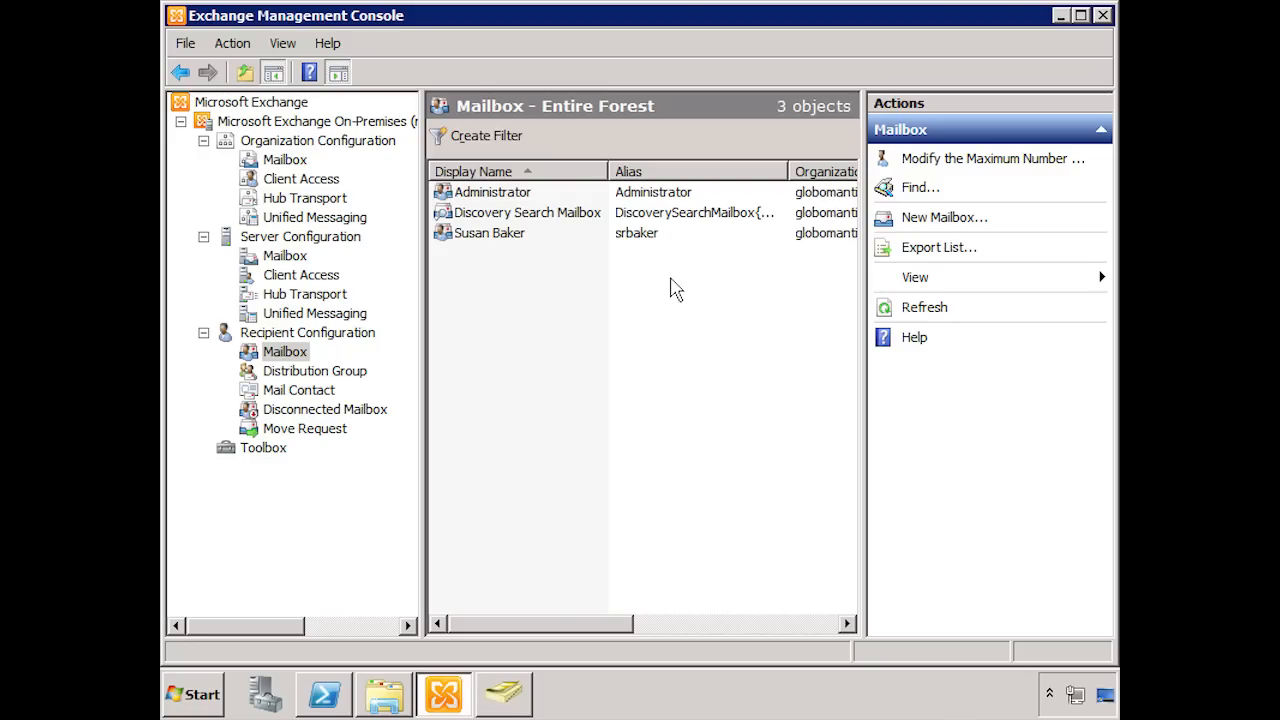
Step: Start a new mailbox, choosing User Mailbox as the type and New user as the mailbox owner
left_click(927, 220)
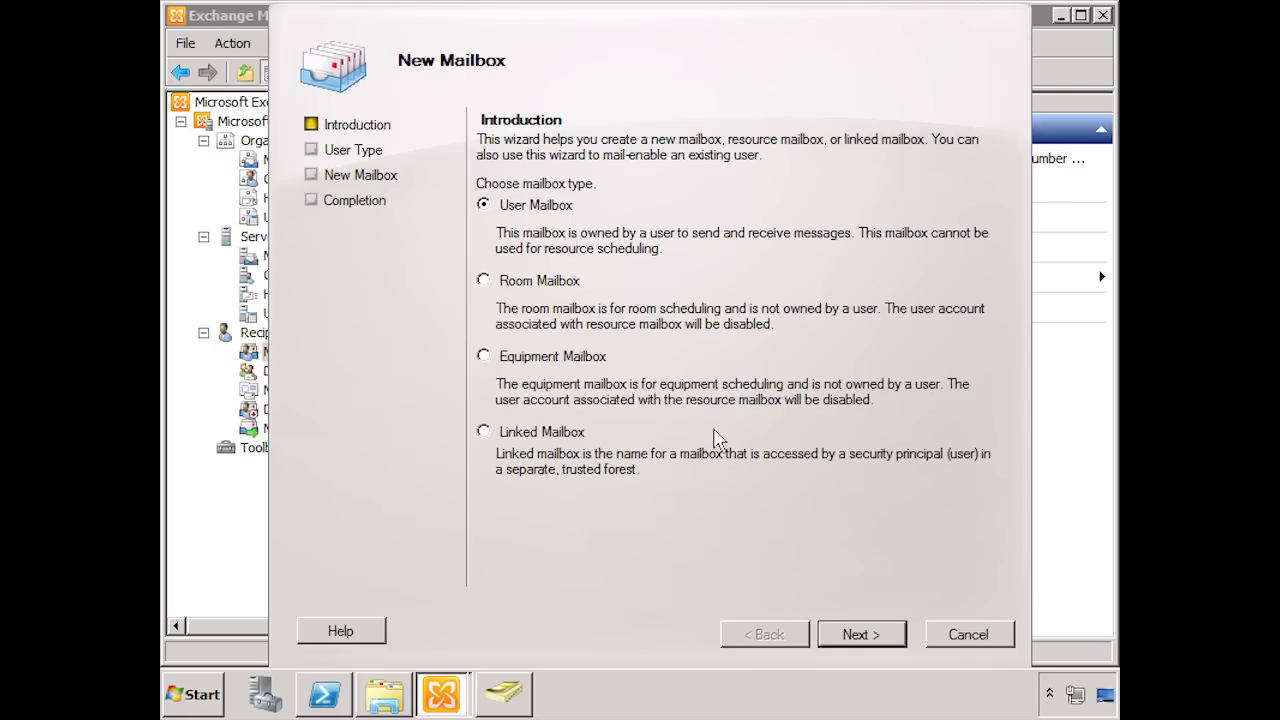
left_click(862, 636)
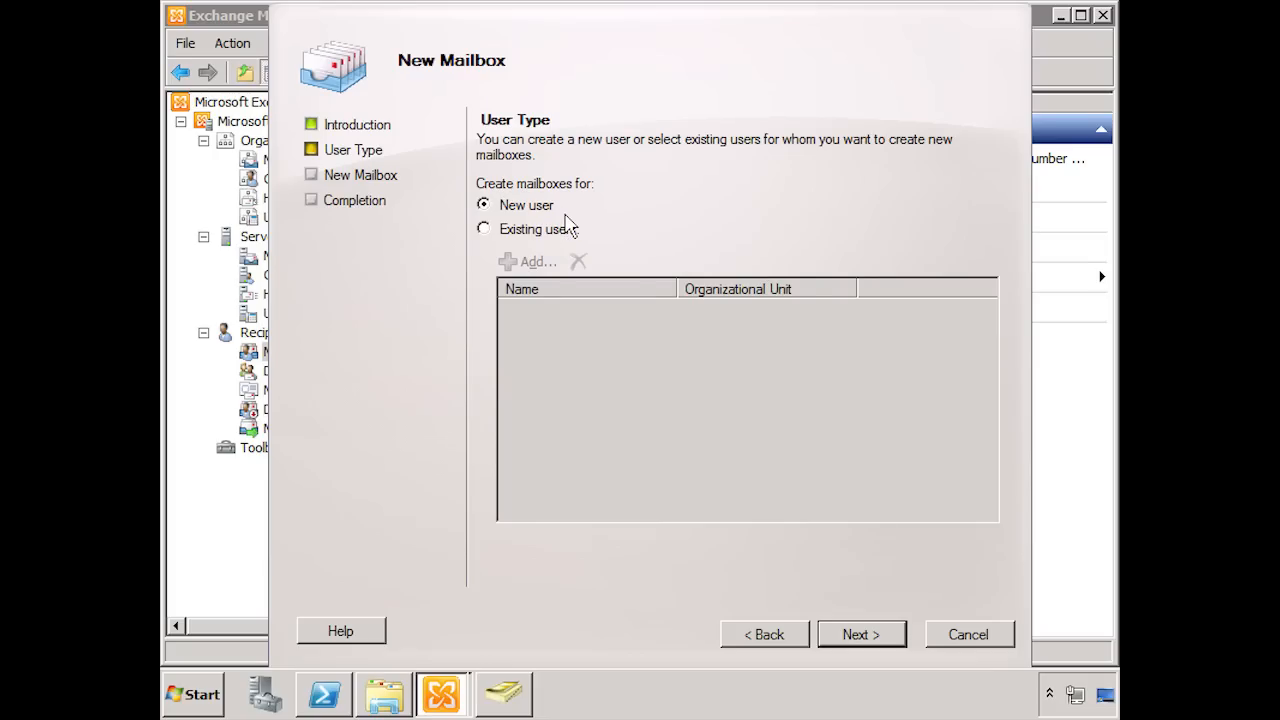
left_click(848, 634)
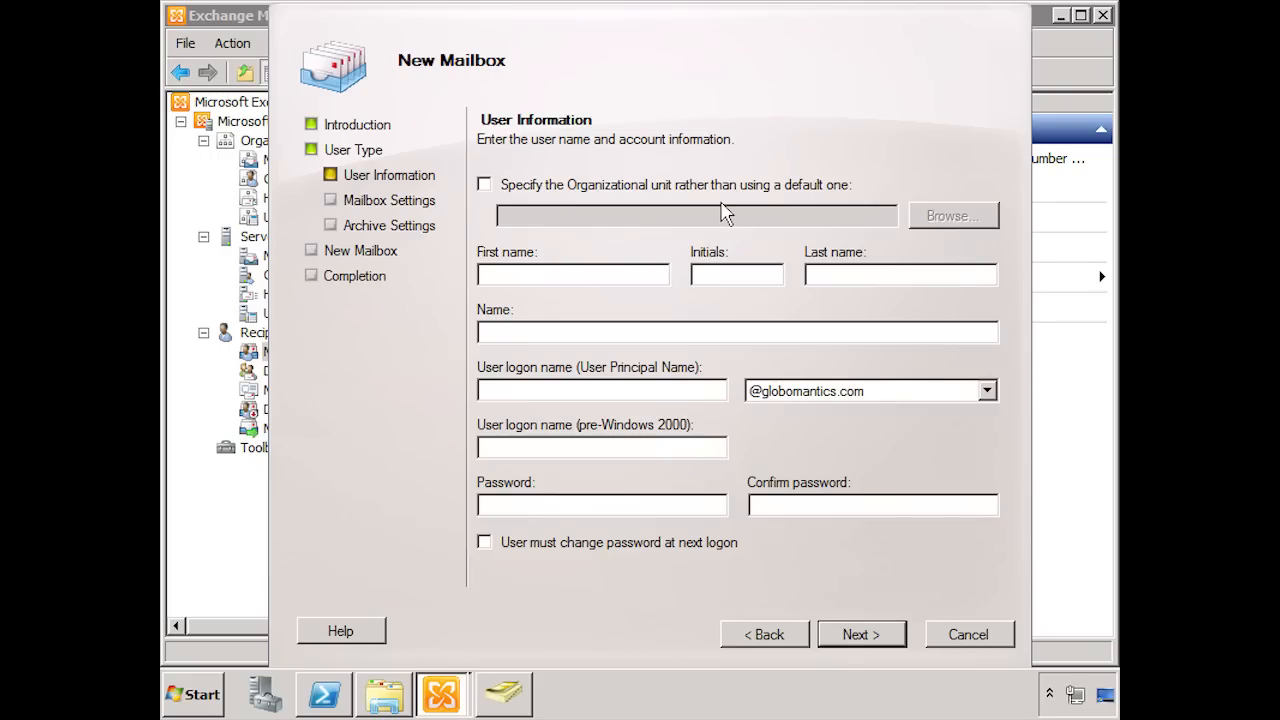
left_click(522, 276)
key("Tab")
key("Tab")
key("Tab")
key("Tab")
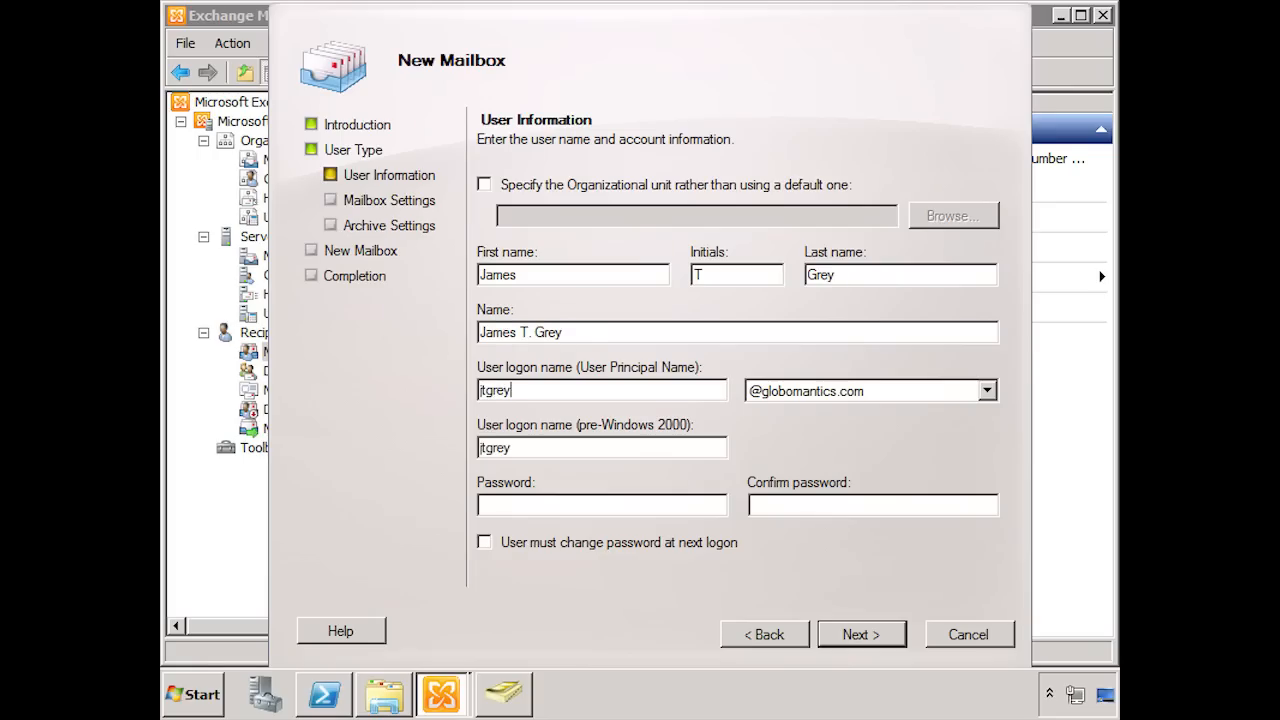
Step: Enter and confirm the new user's account password, without requiring a password change at next logon, and continue to the mailbox settings
key("Tab")
key("Tab")
key("Tab")
type("*********")
key("Tab")
type("*********")
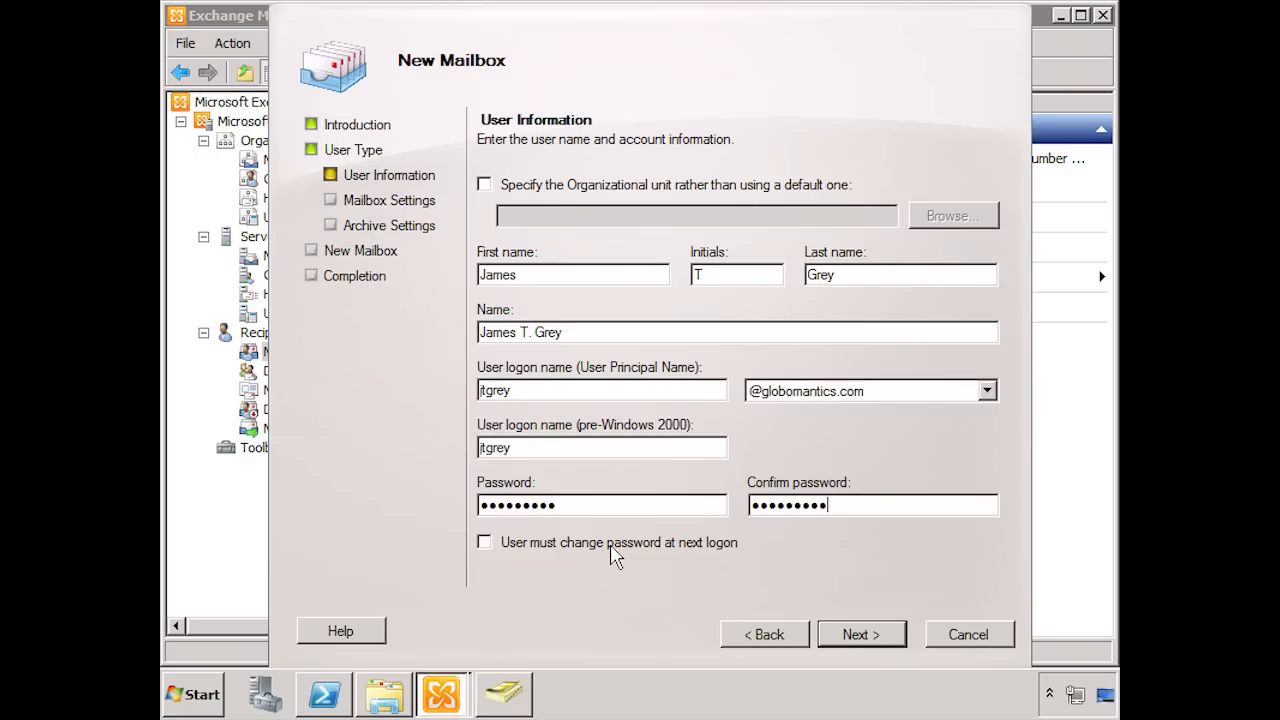
left_click(850, 636)
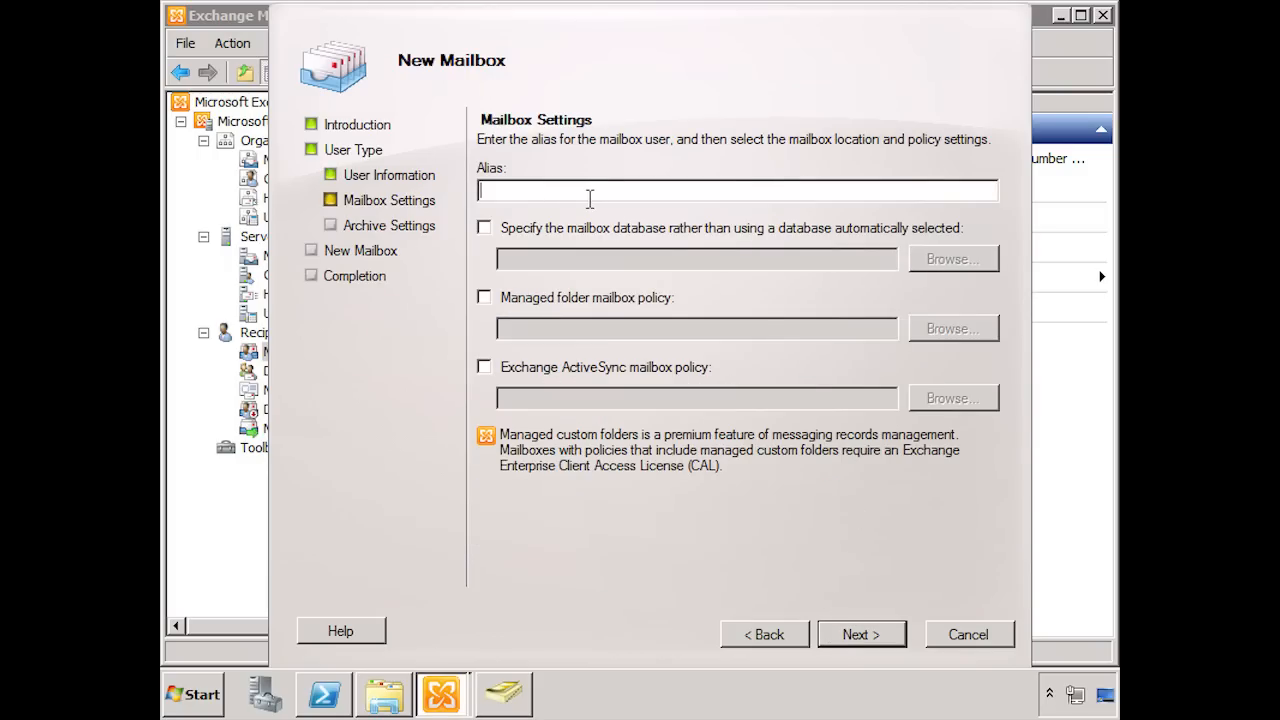
Step: Enter the user's alias, leave the archive mailbox disabled, and create the mailbox, finishing the wizard
left_click(843, 634)
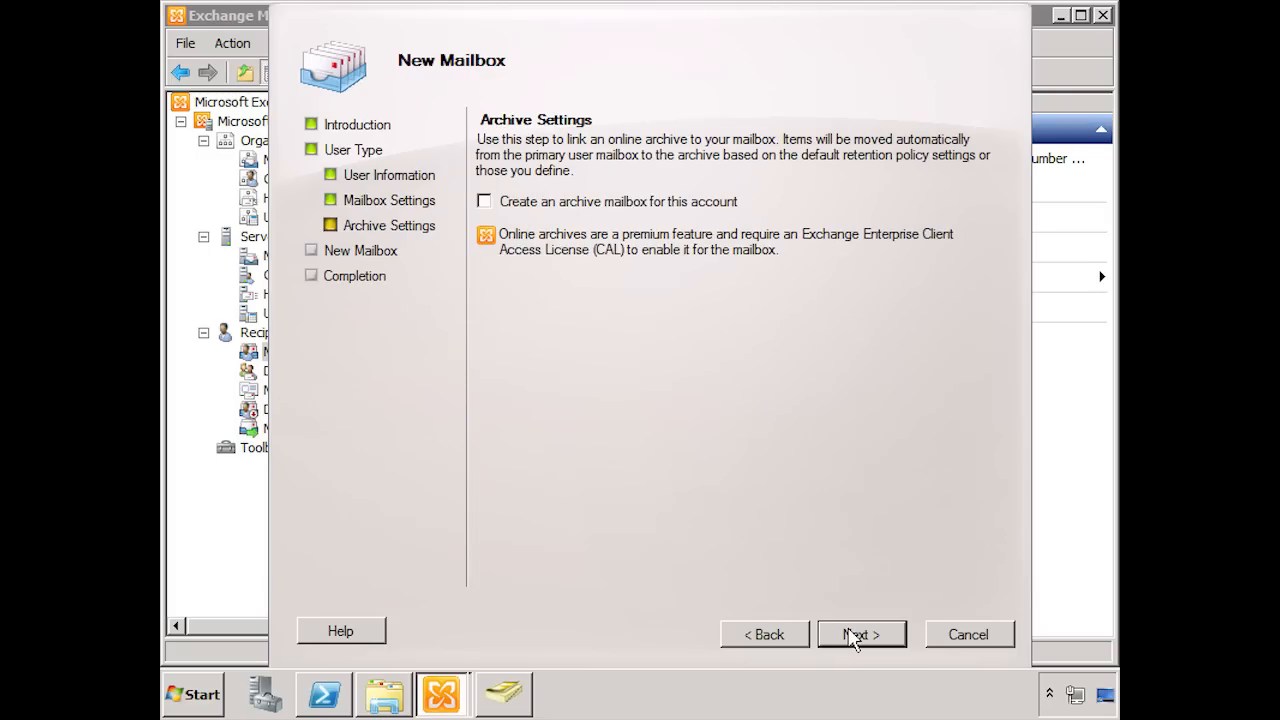
left_click(852, 638)
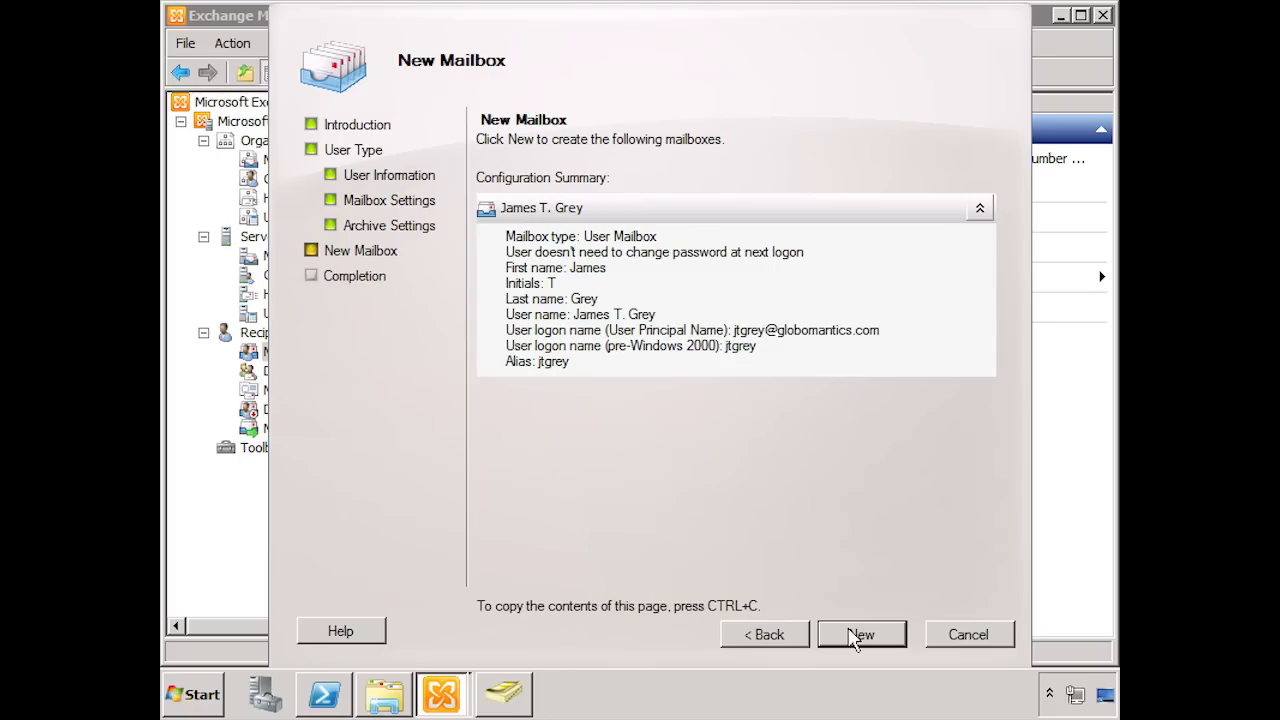
left_click(856, 640)
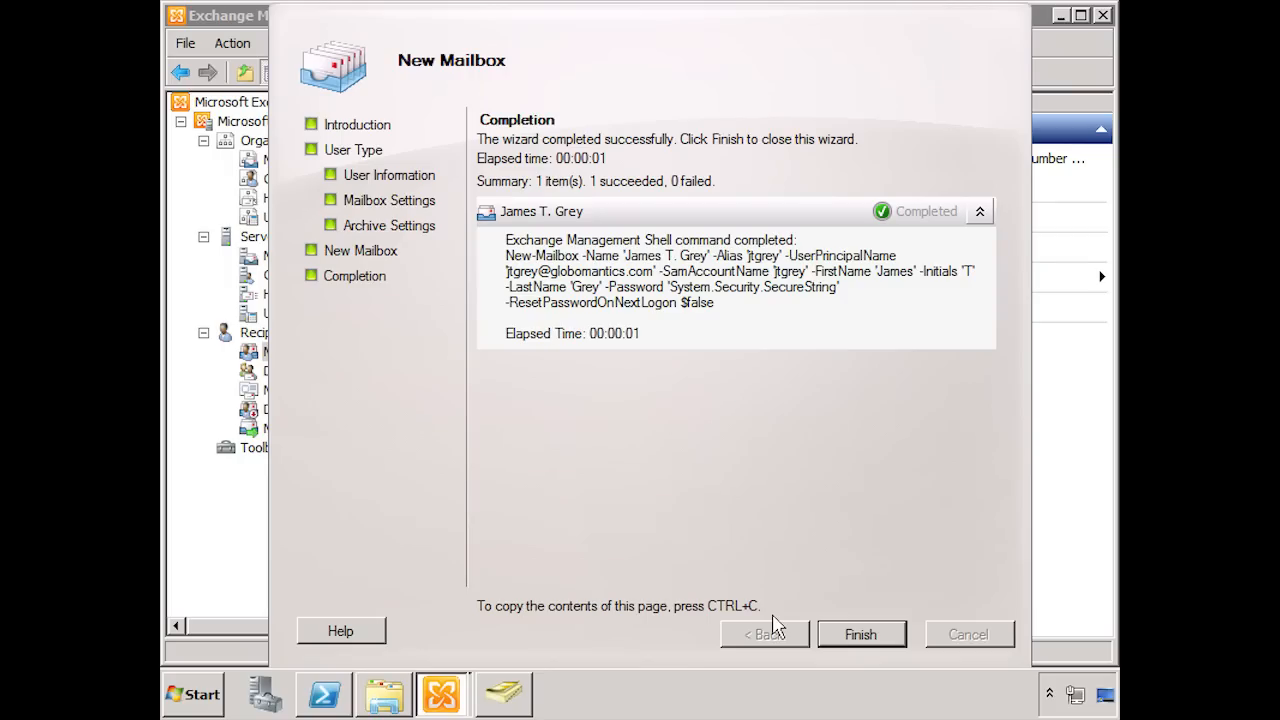
left_click(868, 634)
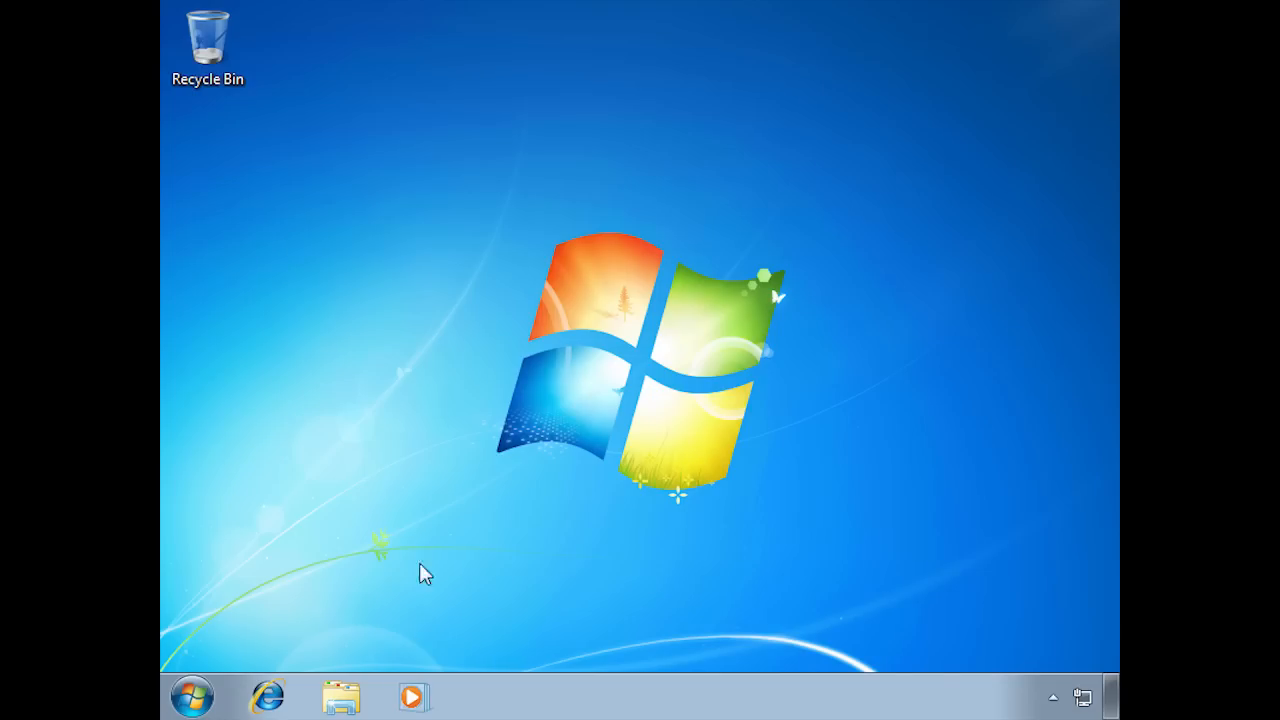
left_click(283, 697)
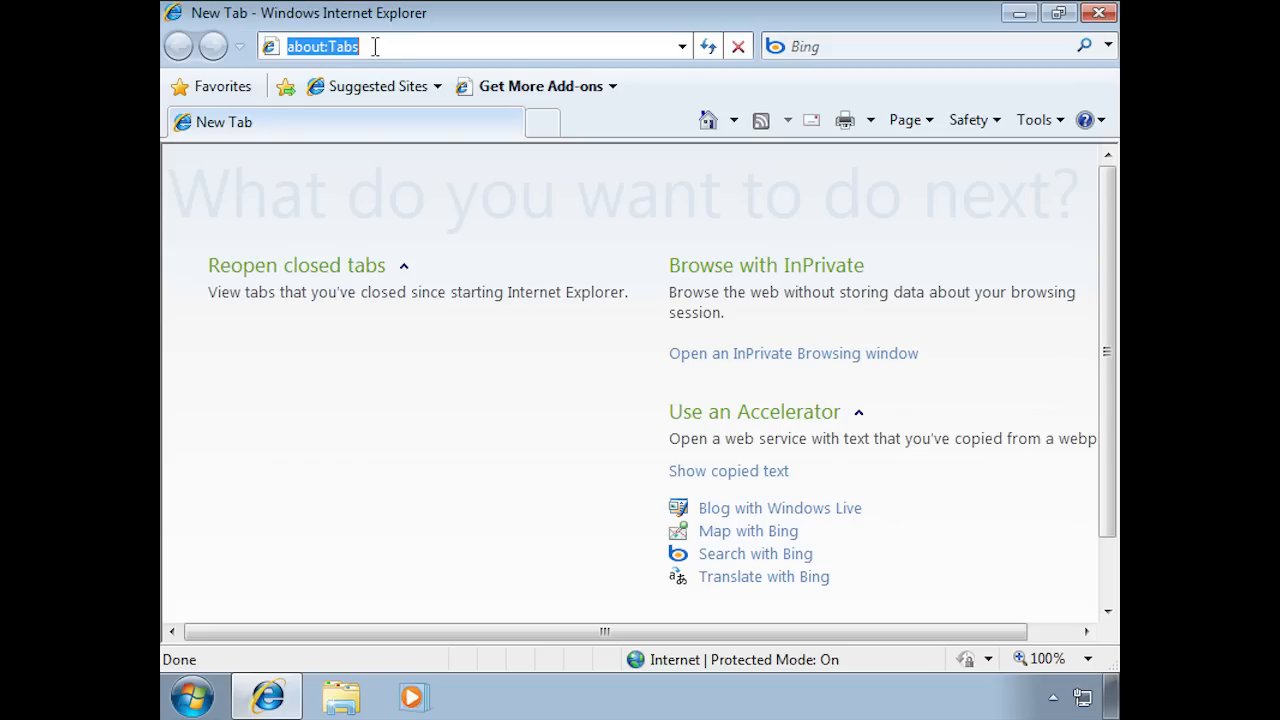
type("https")
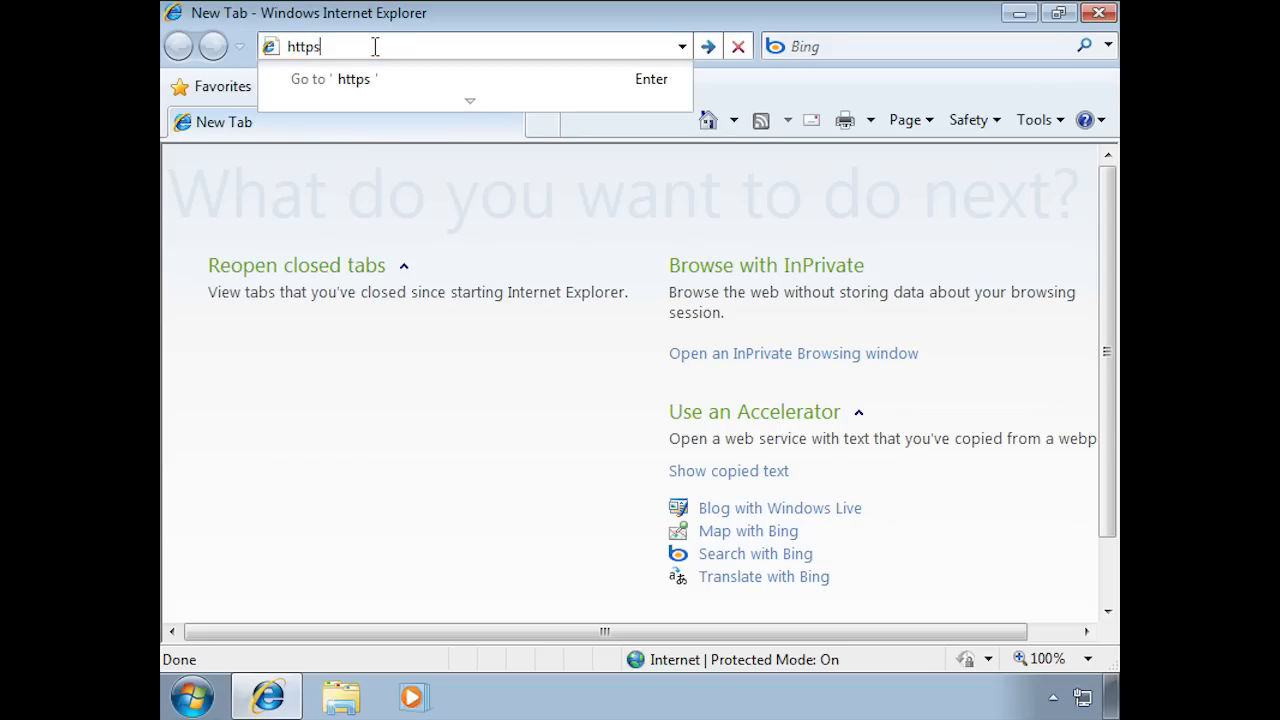
type("://")
type("192.168.1.21")
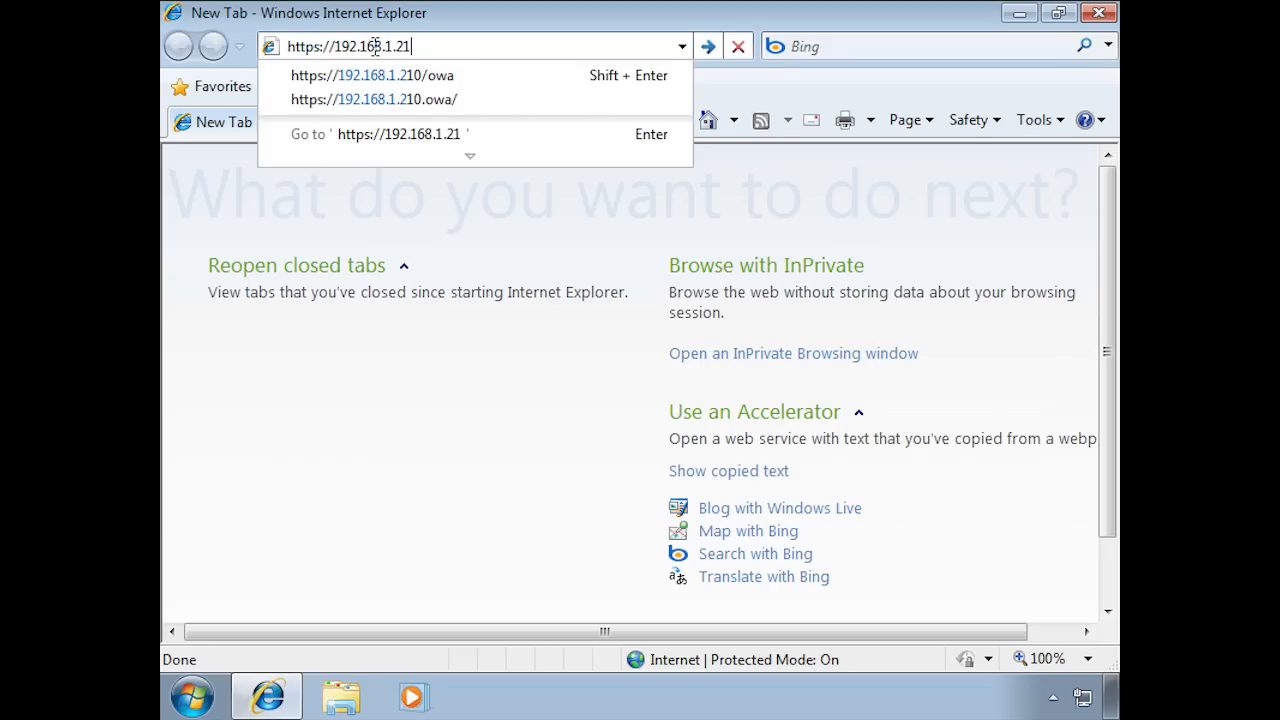
type("0/owa")
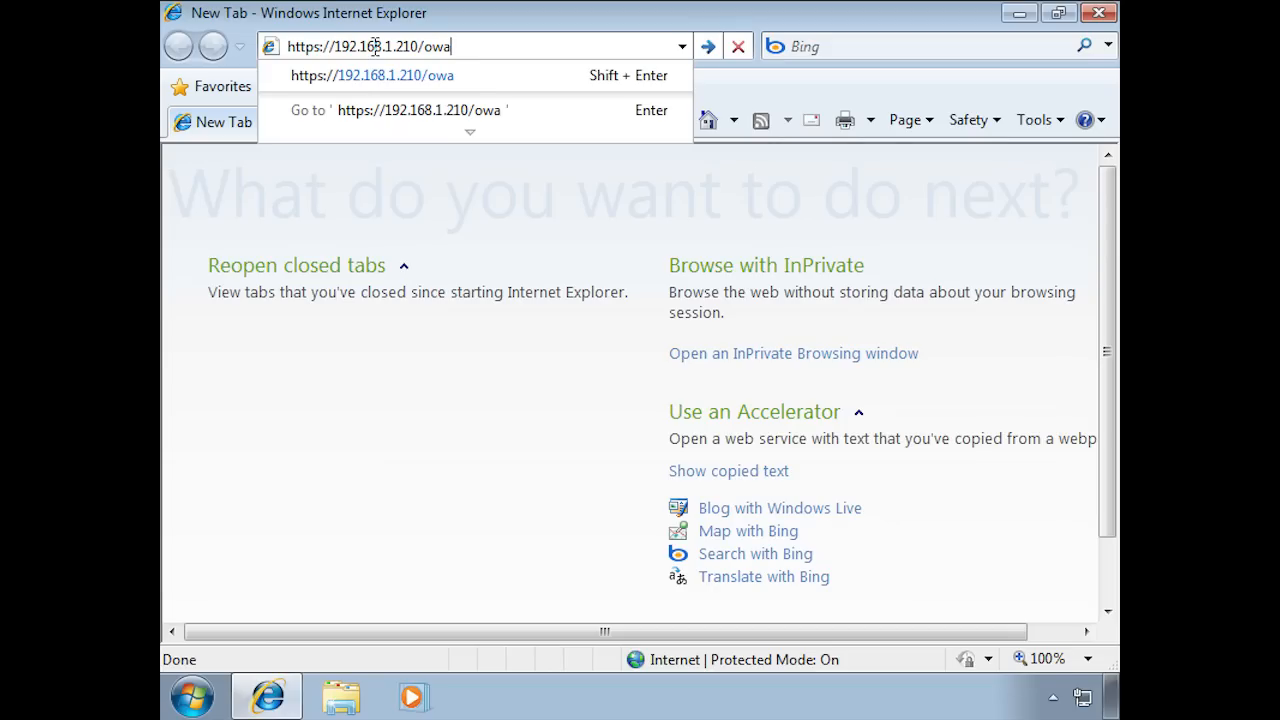
key("Return")
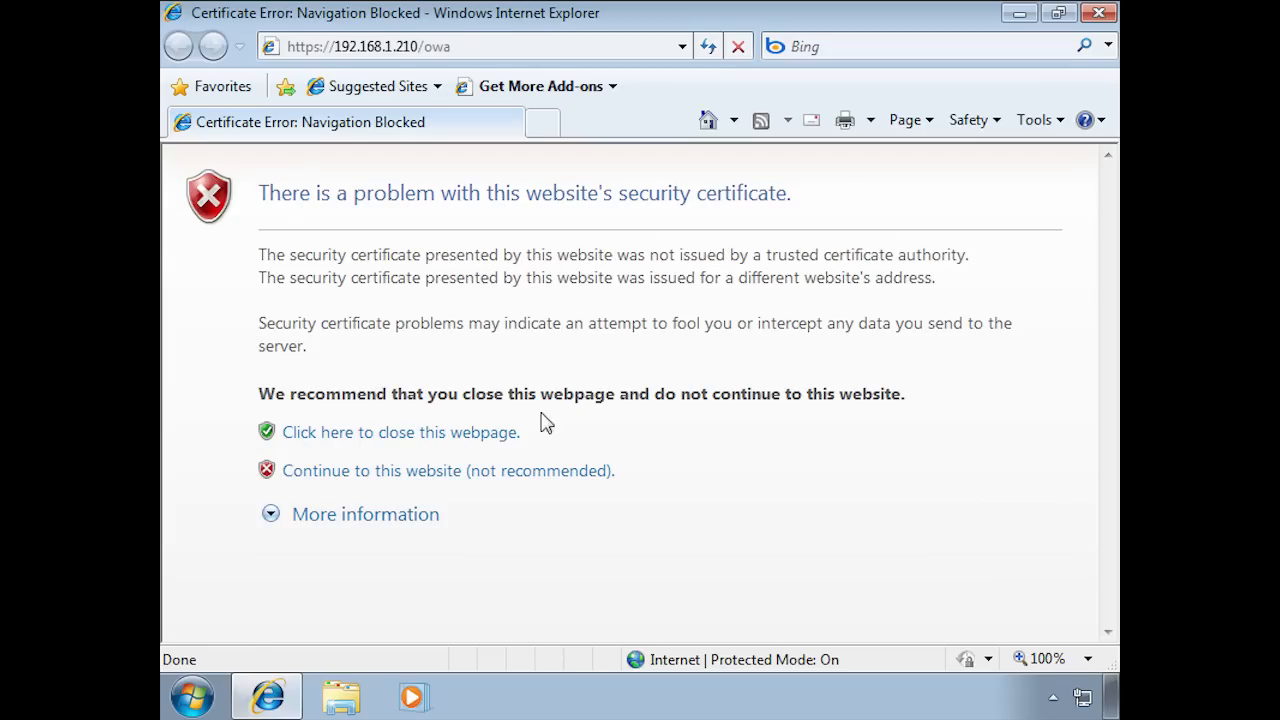
Step: Continue past the certificate warning to the Outlook Web App sign-in page and select the private computer security option
left_click(427, 472)
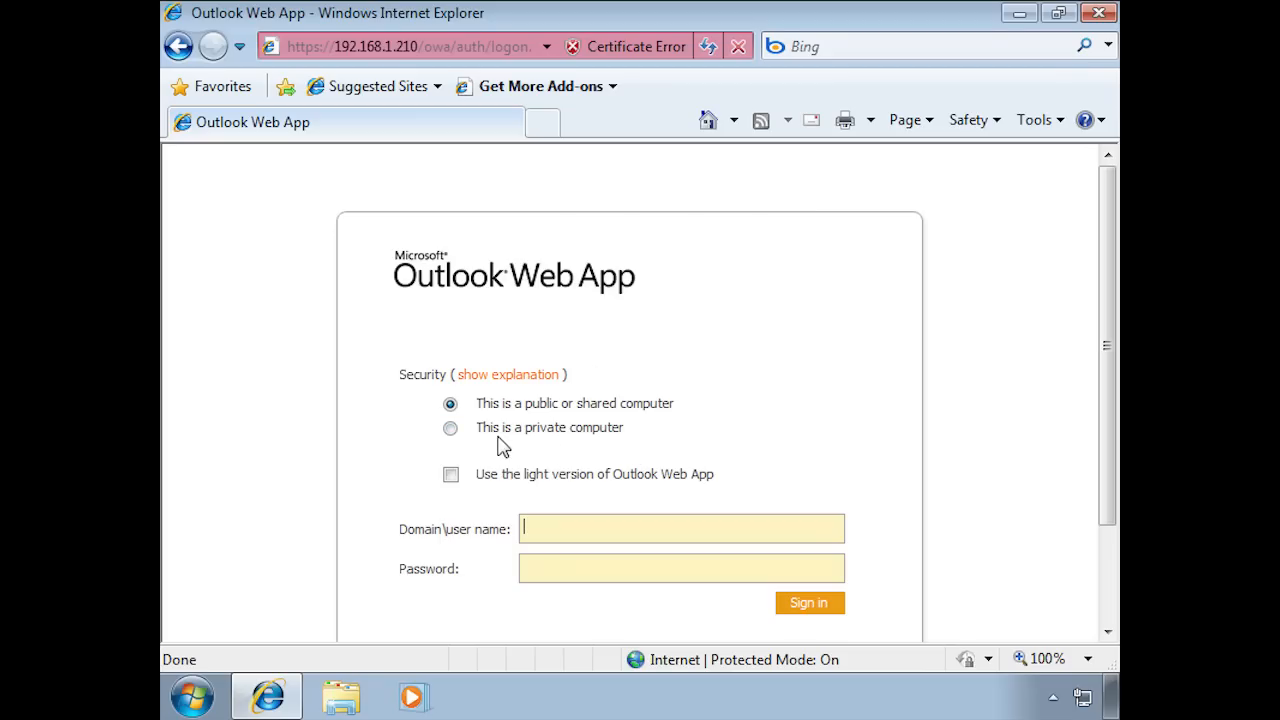
left_click(451, 430)
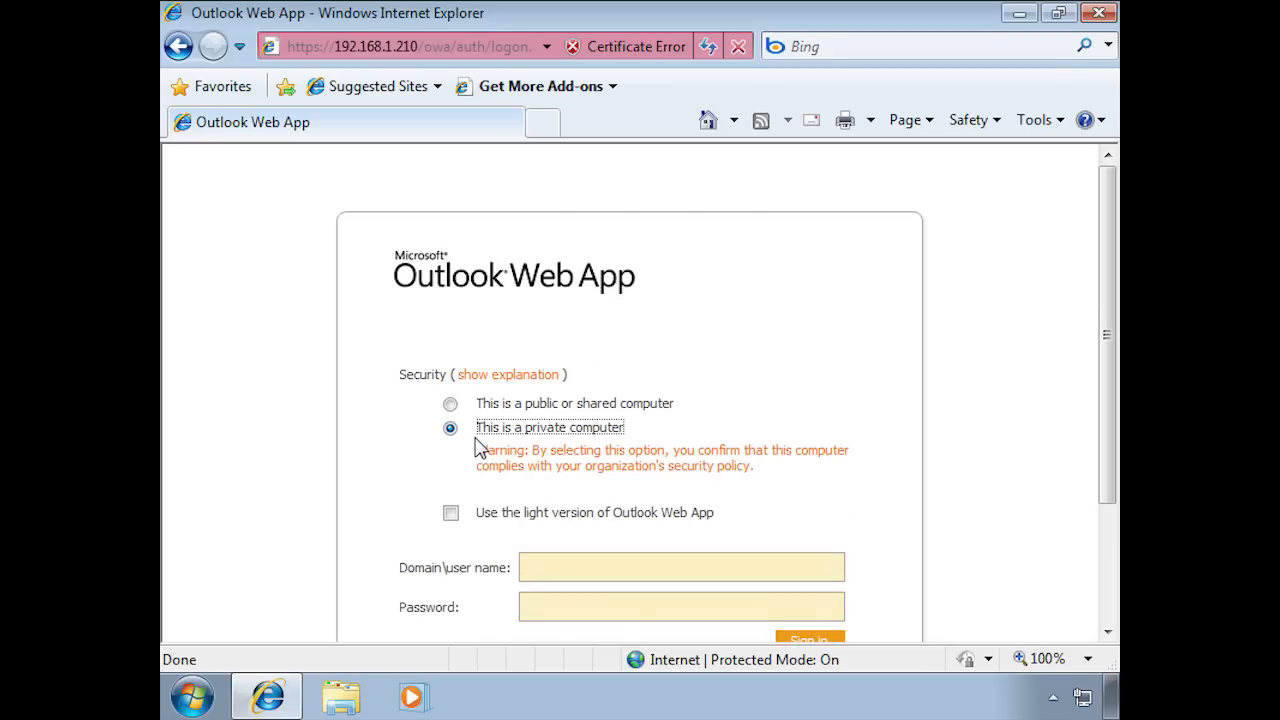
Step: Sign in to Outlook Web App with the new mailbox user's logon name and account password
scroll(1106, 490, "down", 3)
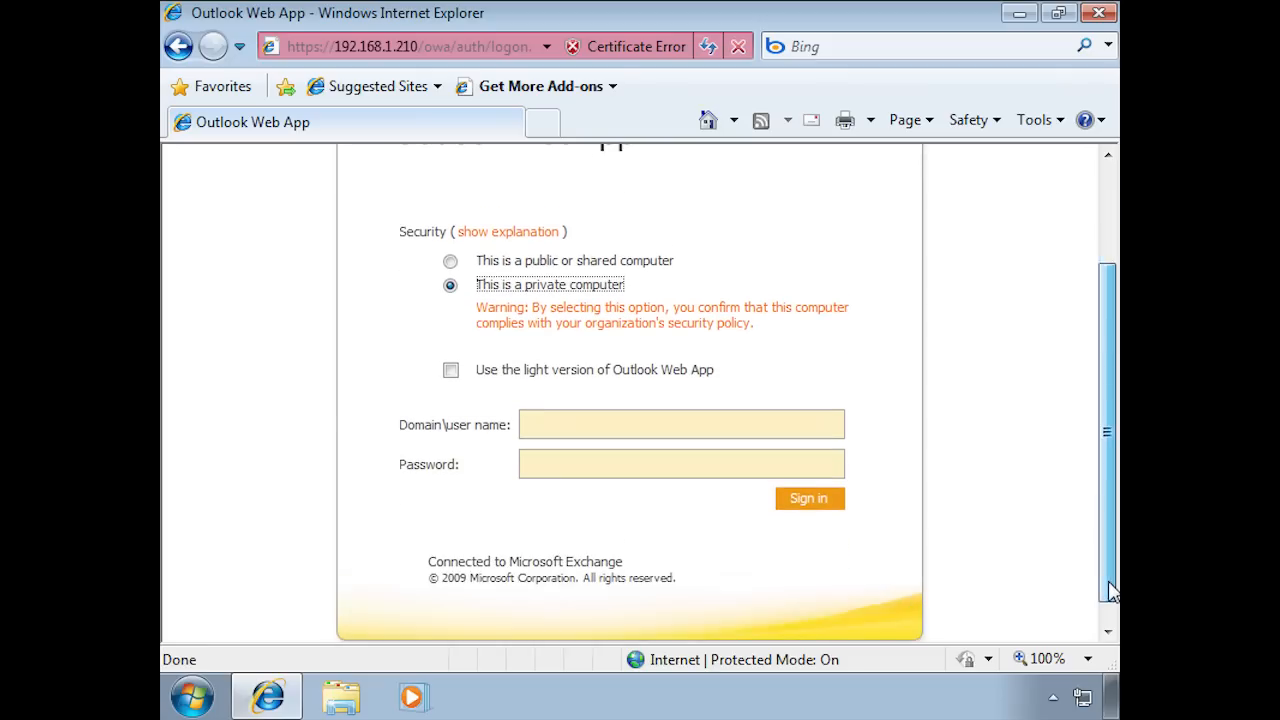
left_click(663, 408)
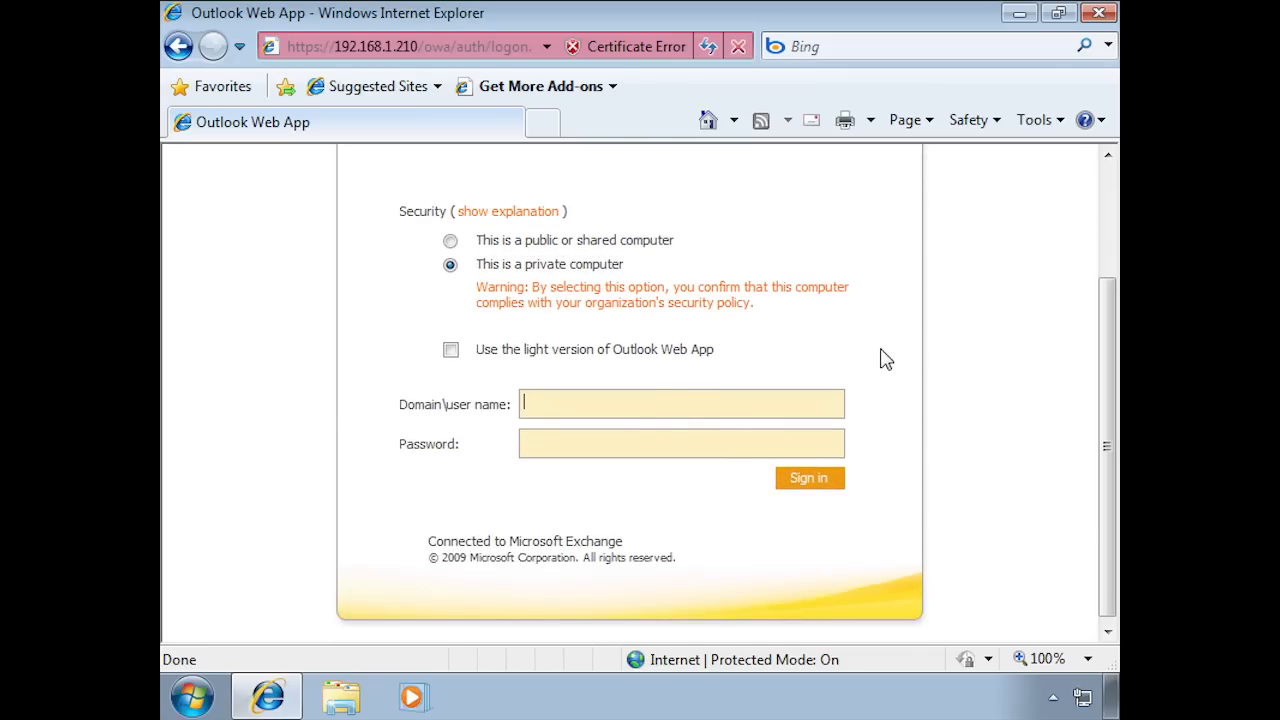
key("Tab")
type("•••••••••")
left_click(820, 483)
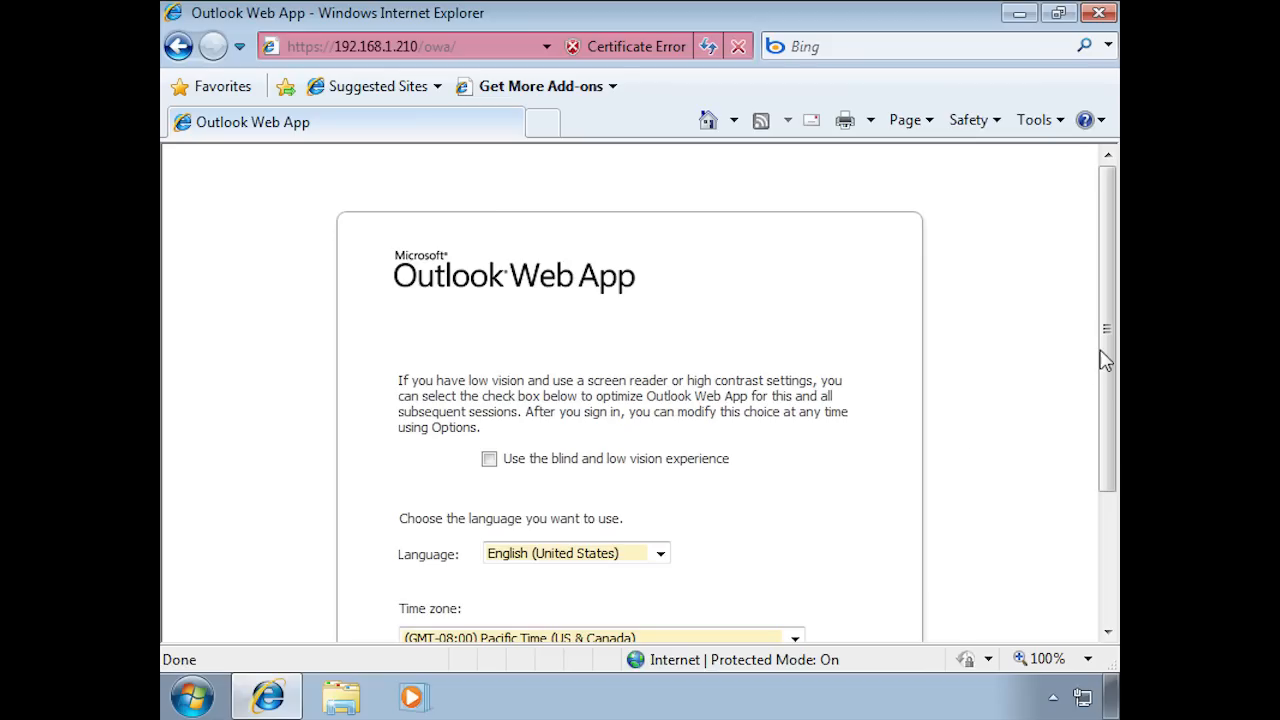
Step: Accept English (United States) and the (GMT-08:00) Pacific Time (US & Canada) time zone, and open the mailbox
left_click_drag(1106, 352, 1108, 446)
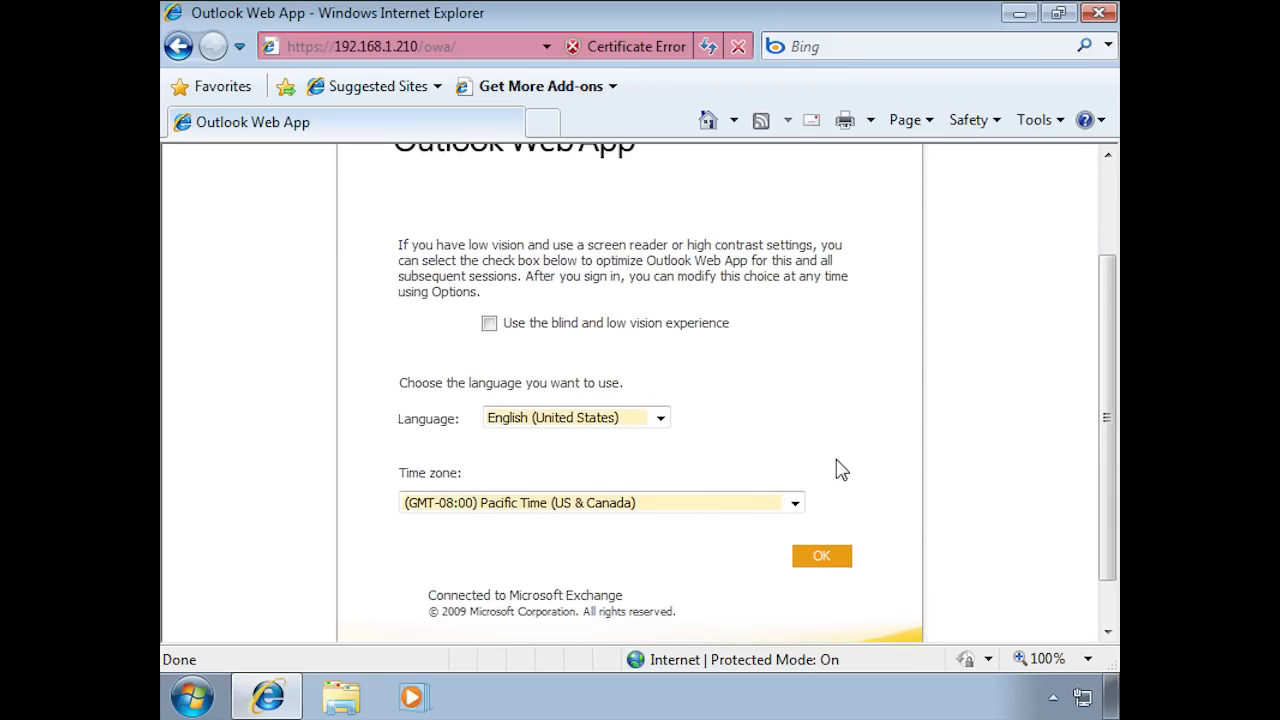
left_click(794, 505)
left_click(794, 505)
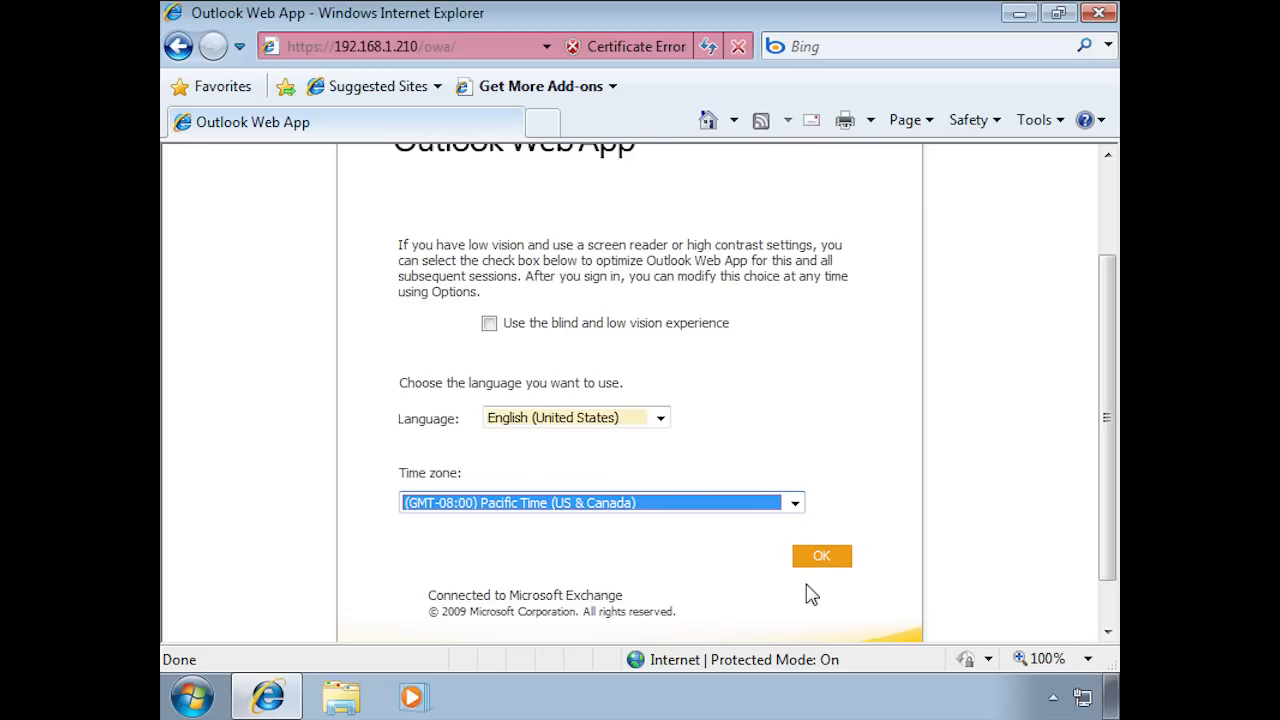
left_click(835, 562)
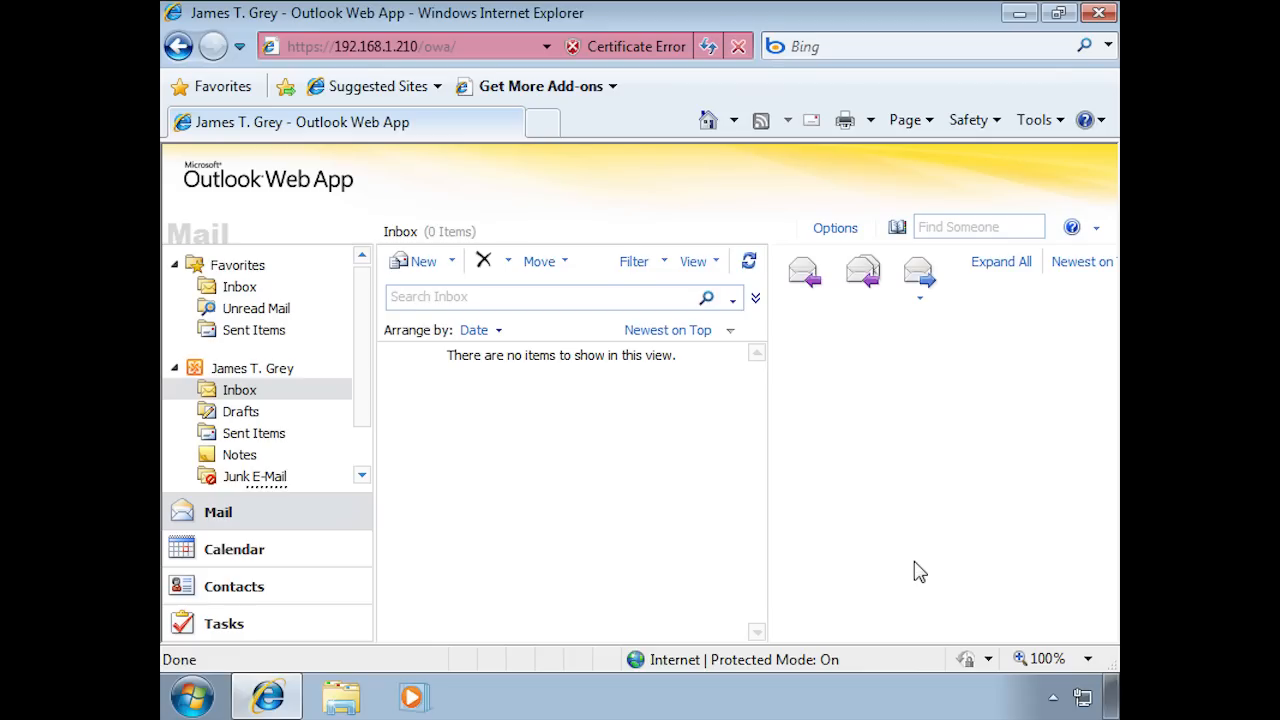
Step: Start a new message and add the last user in the Default Global Address List as its To recipient
left_click(419, 268)
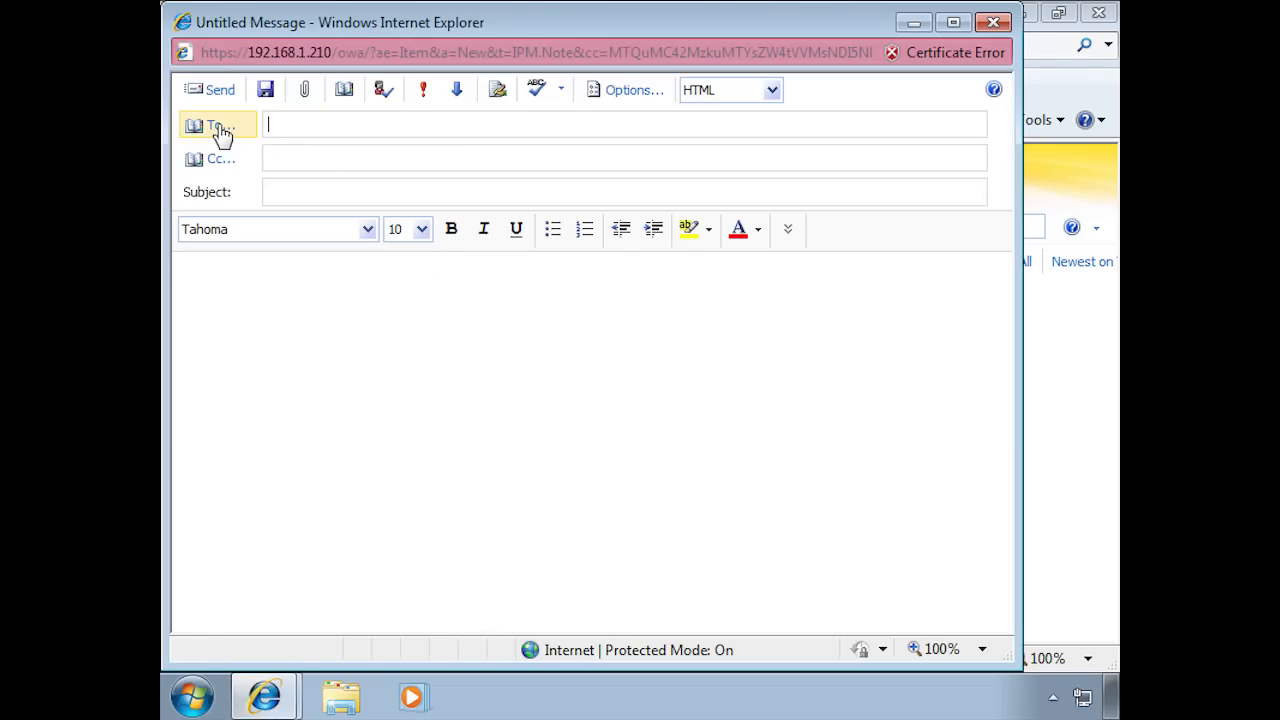
left_click(220, 130)
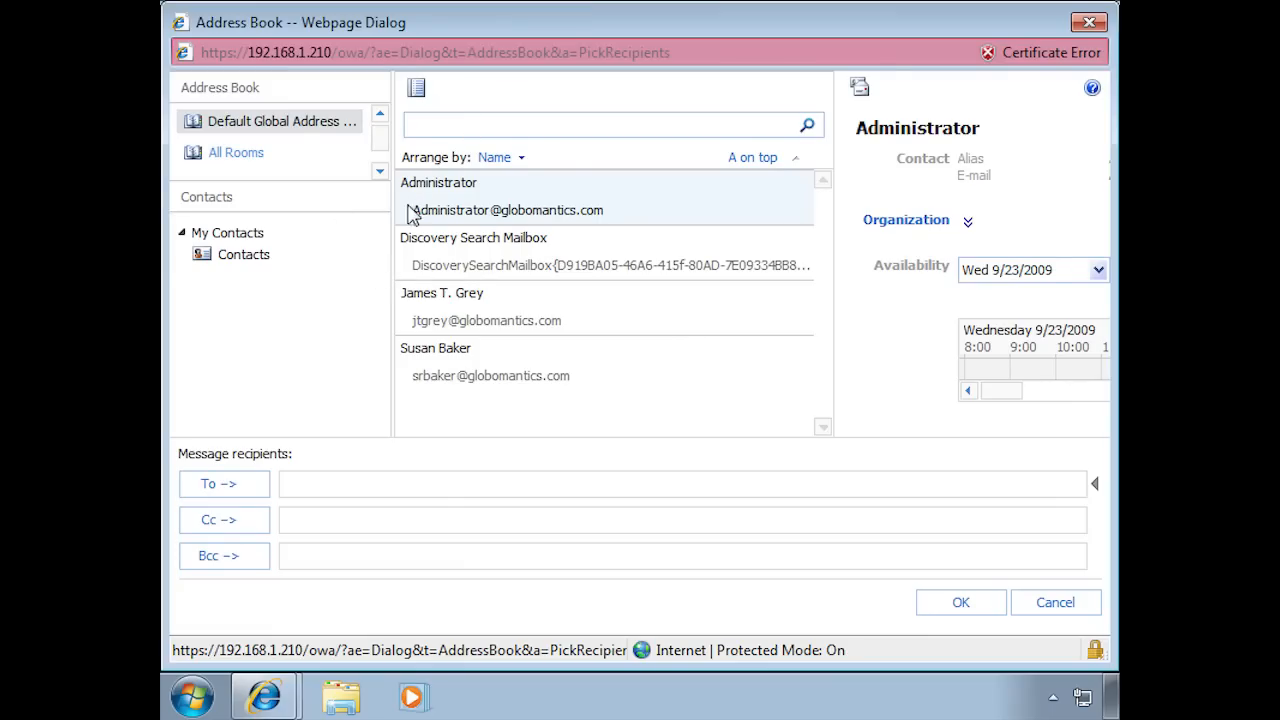
left_click(467, 380)
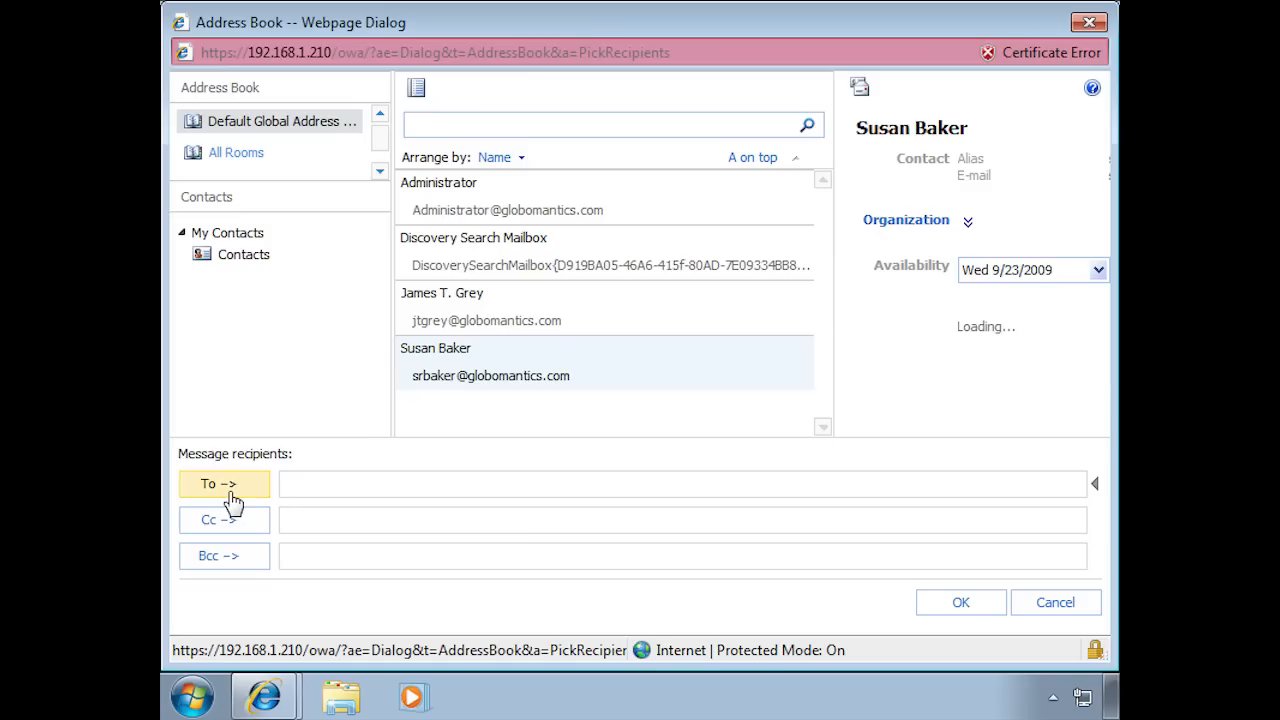
left_click(230, 490)
left_click(990, 606)
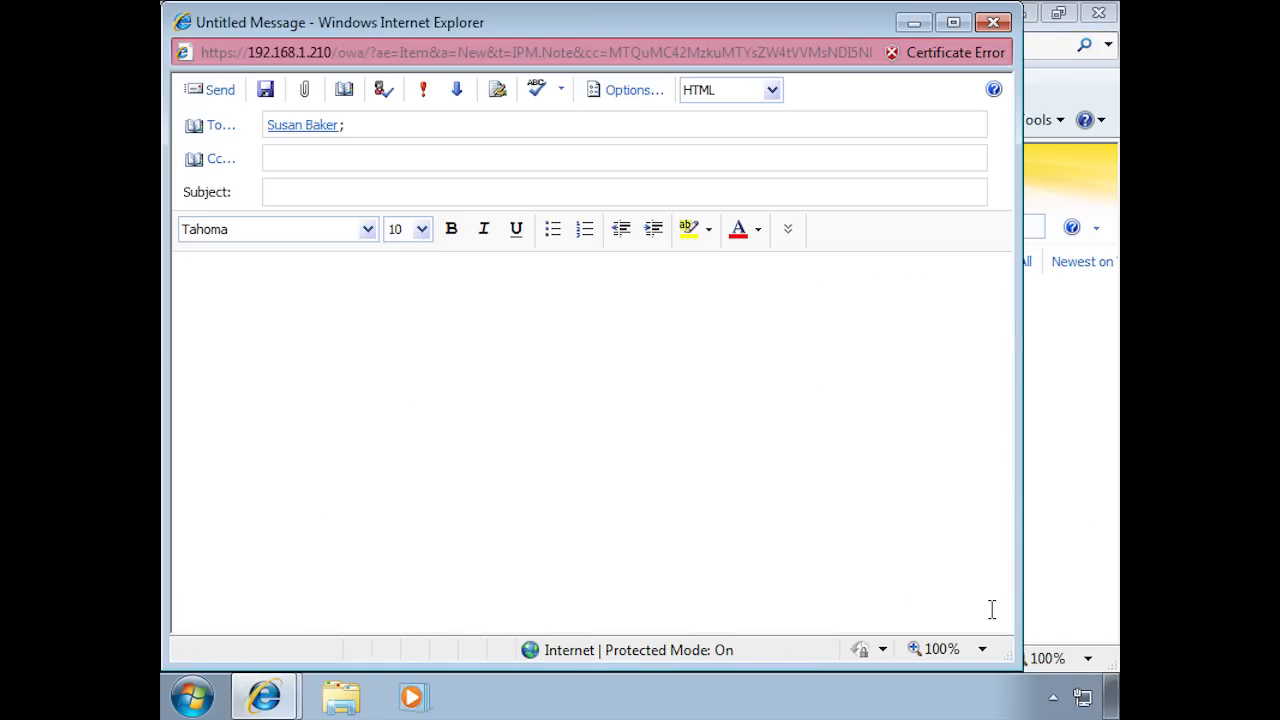
Step: Set the message subject to "re" and begin the body with "Greetings," and a separate line "This is a test."
left_click(394, 194)
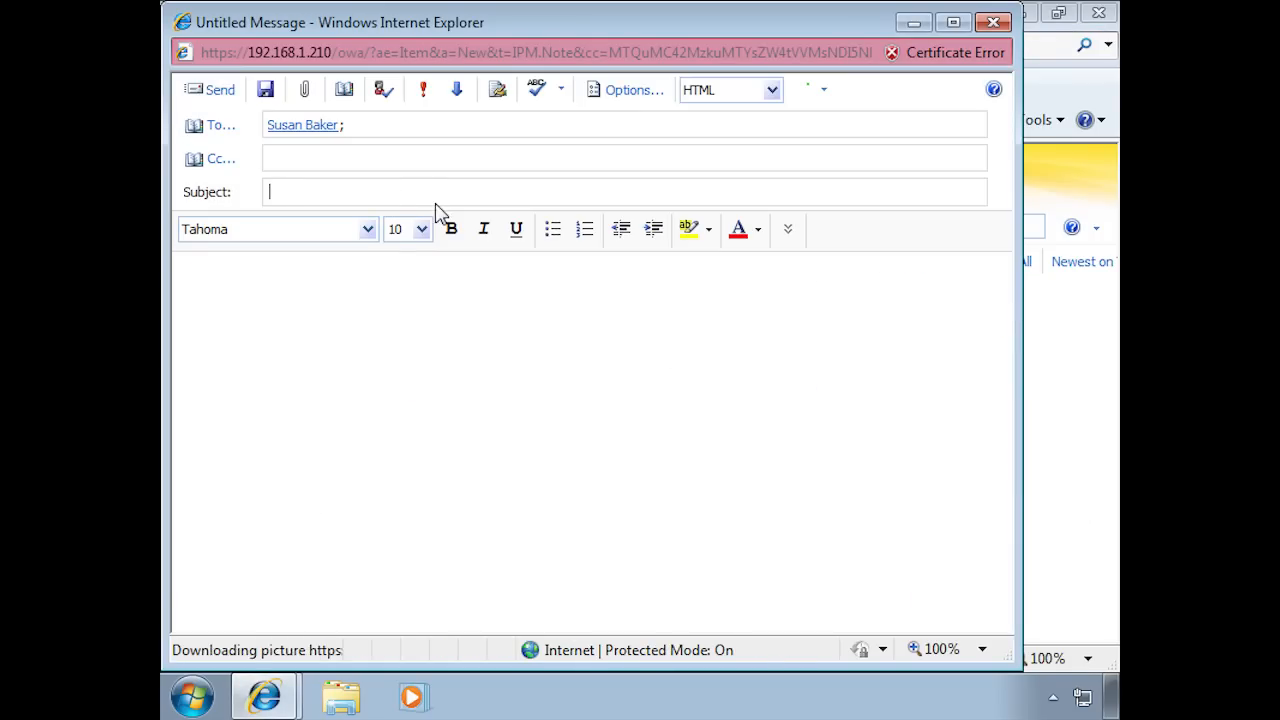
type("re")
left_click(371, 303)
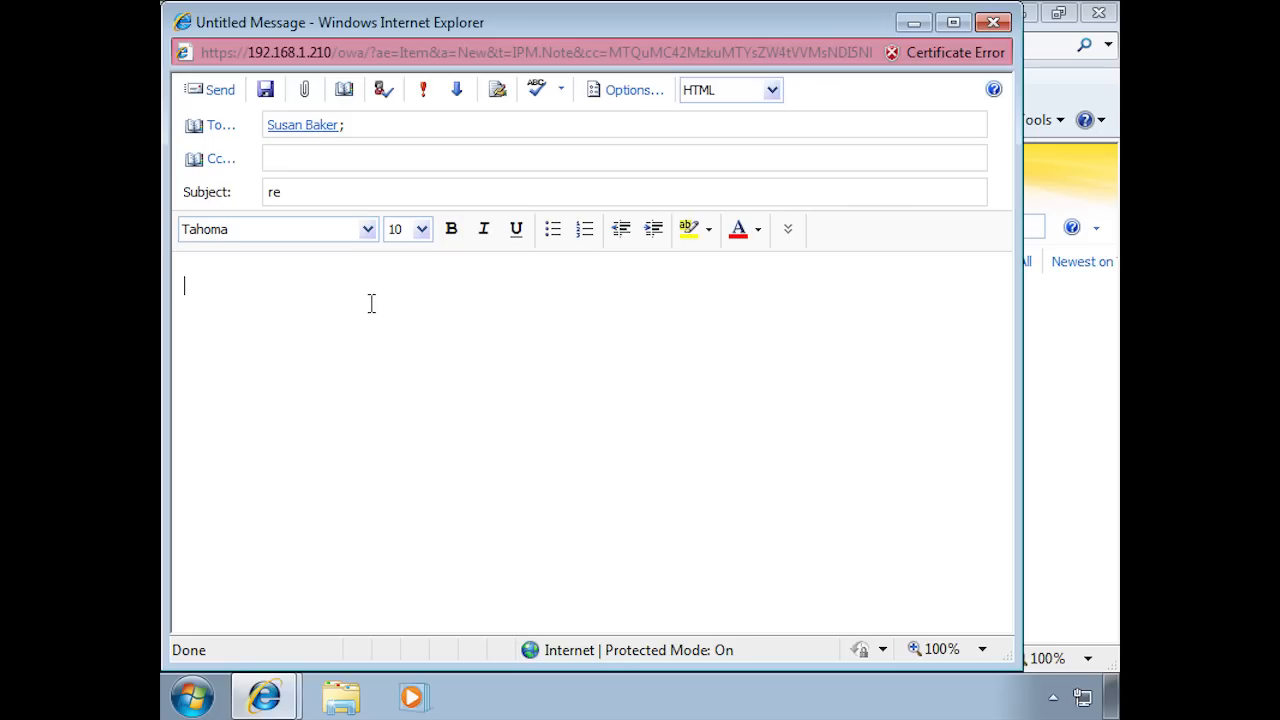
type("Greetings,")
key("Return")
key("Return")
type("This is a test.")
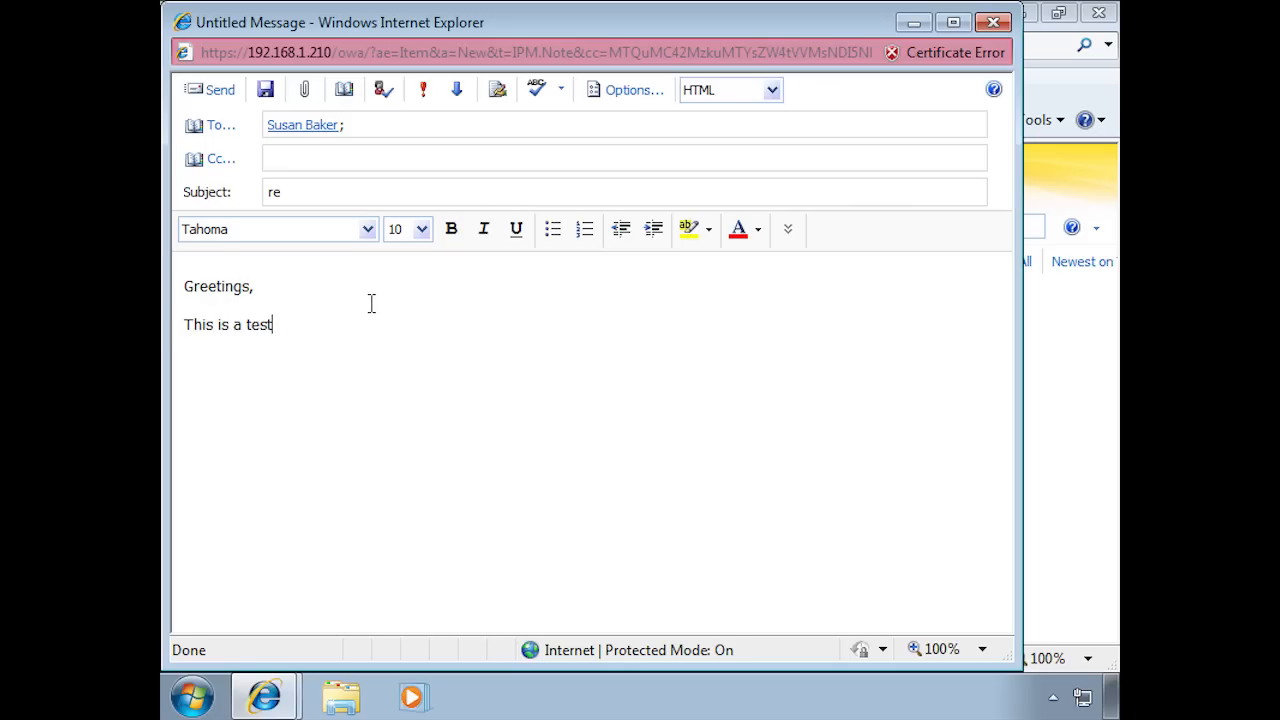
Step: Close the message with "Thanks," and the sender's name on the following line, and send it
key("Return")
key("Return")
type("Thanks, ")
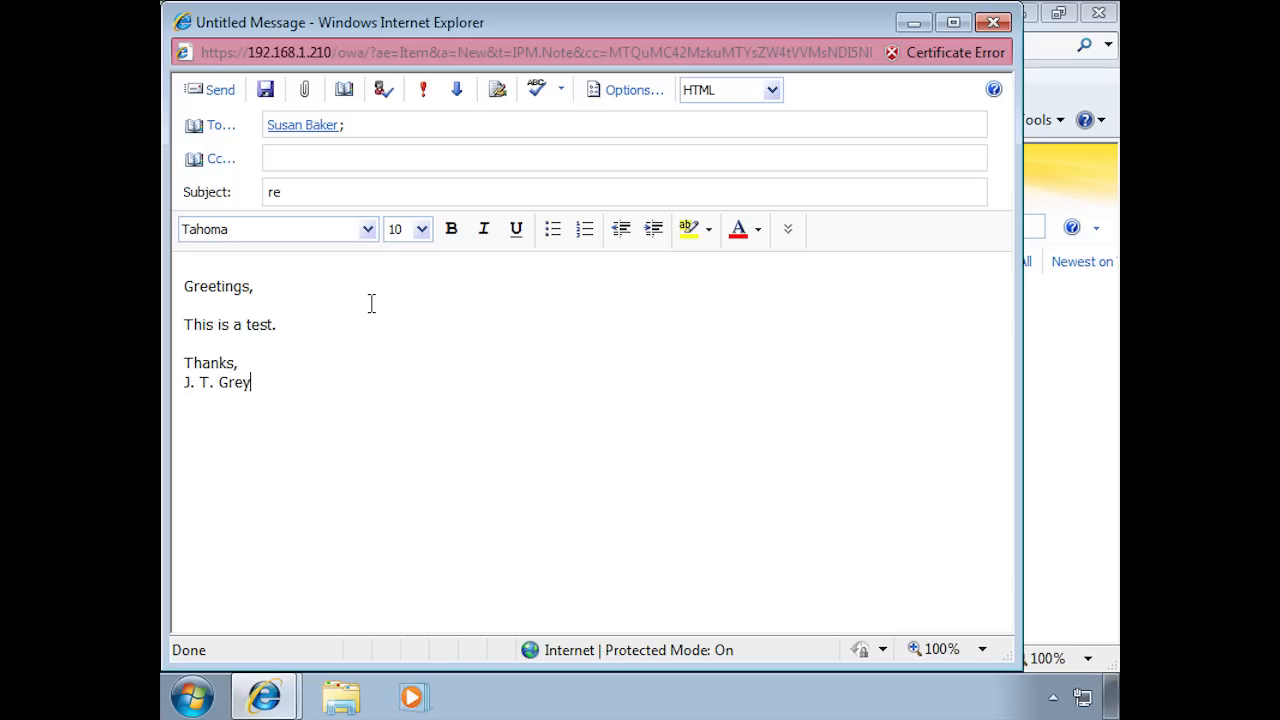
left_click(197, 96)
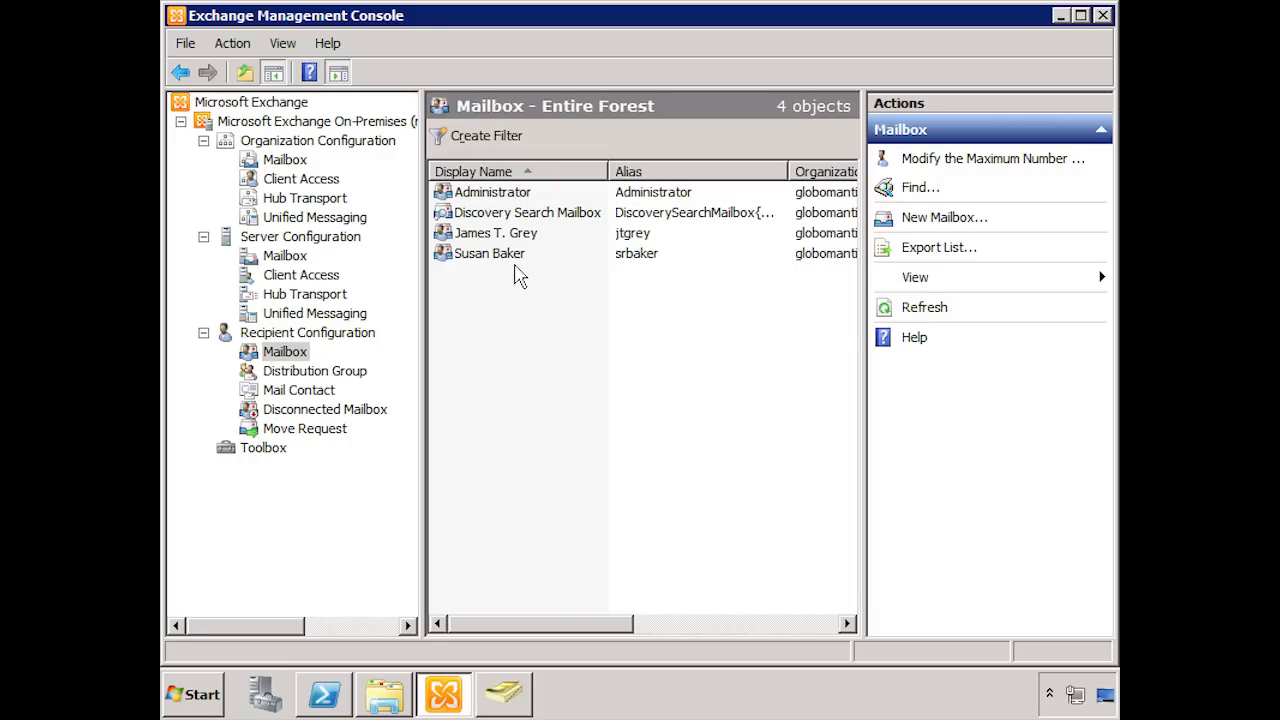
Step: In the Exchange Management Console on the server, disable the mailbox of the user who was sent the test message
left_click(491, 256)
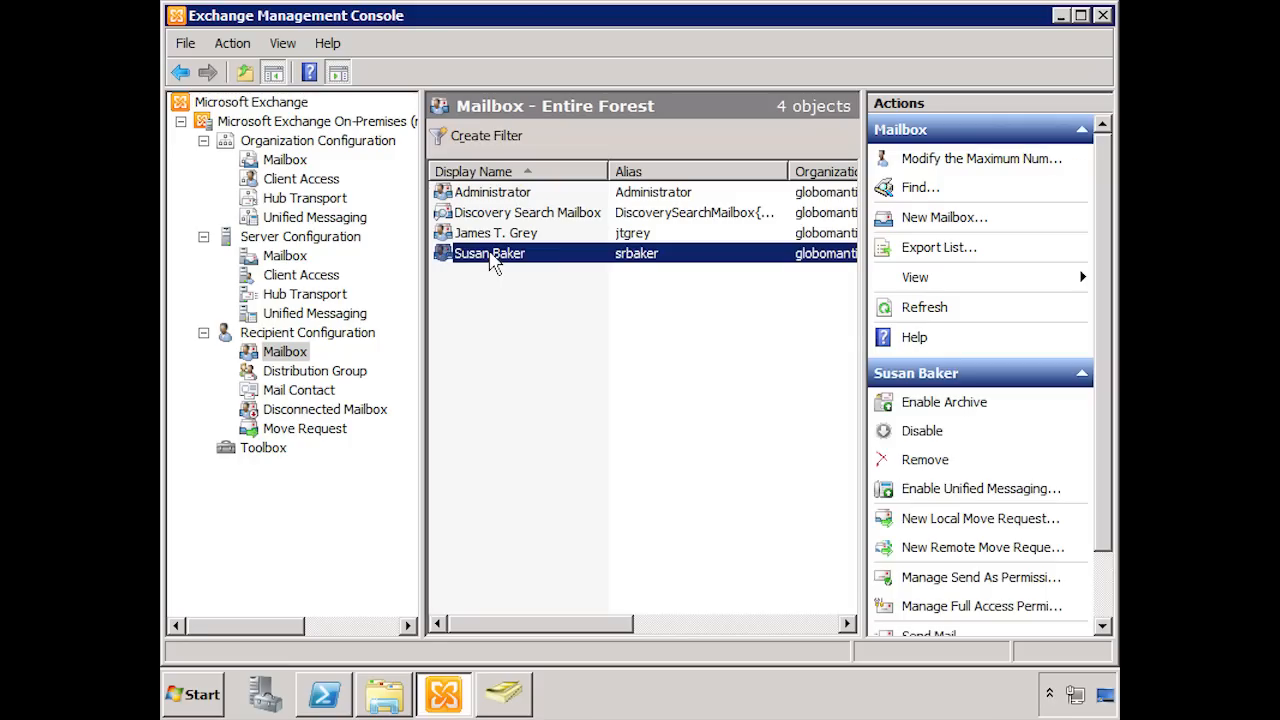
left_click(933, 438)
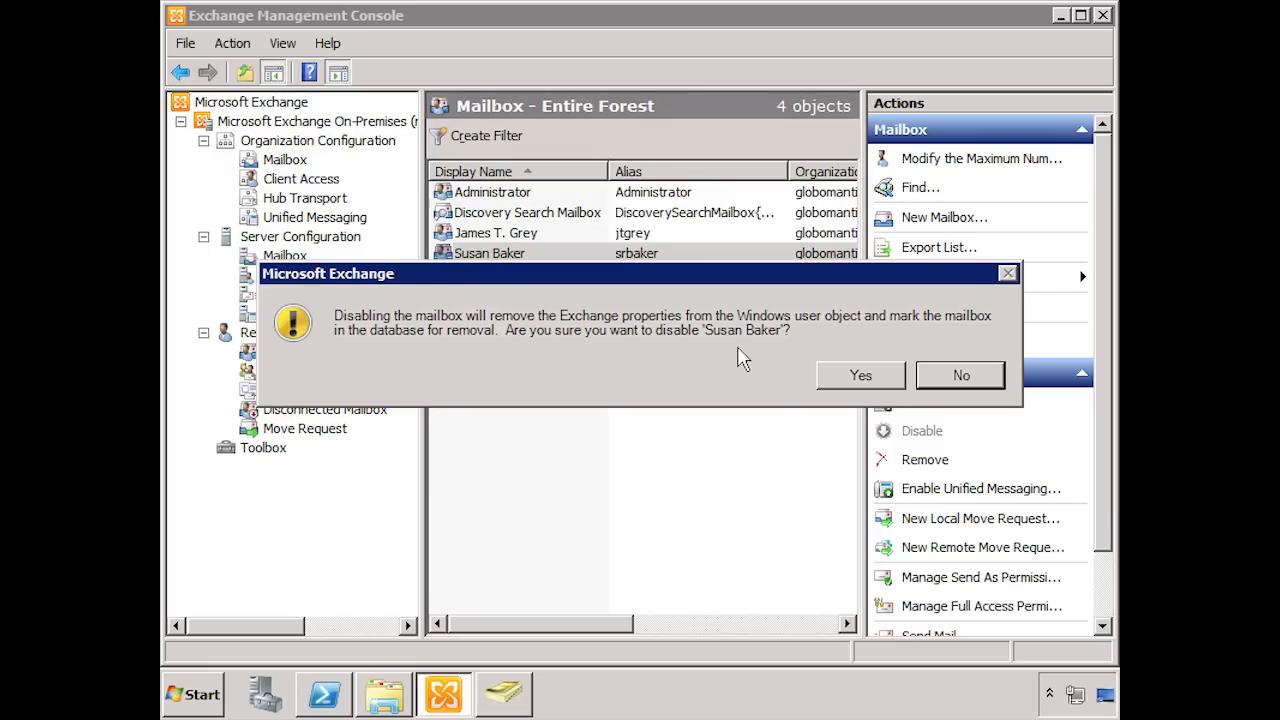
left_click(897, 383)
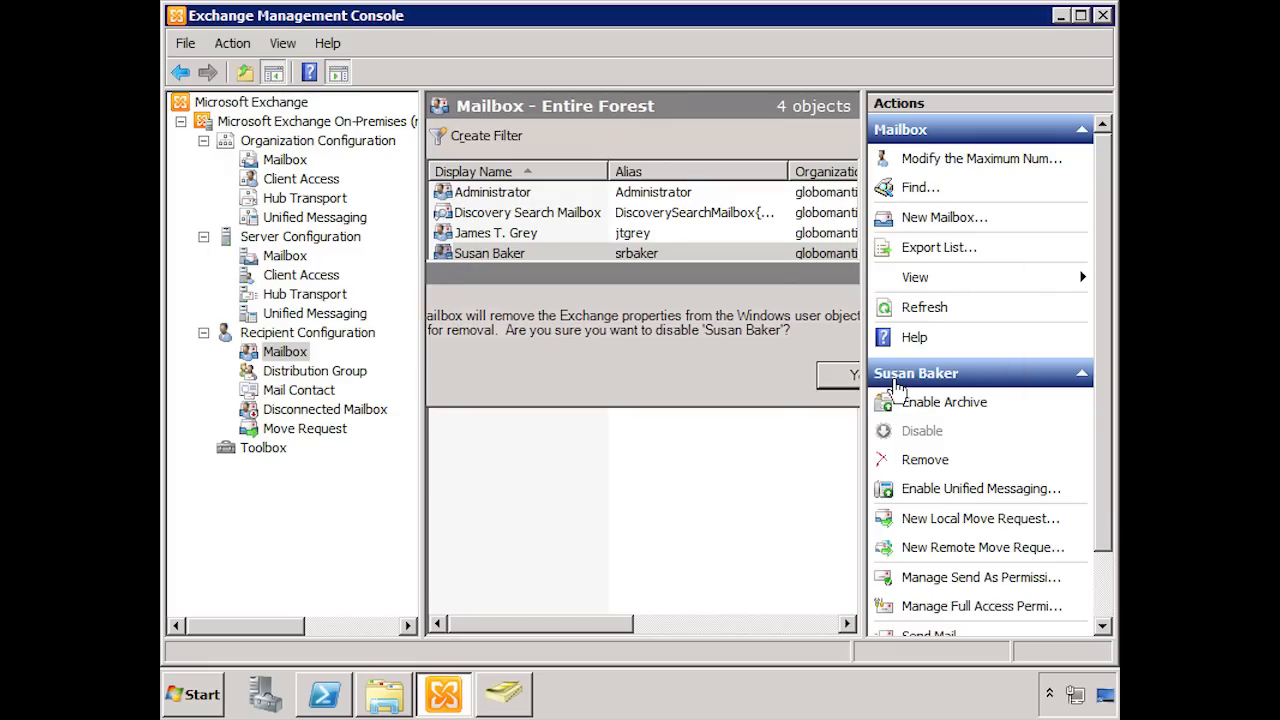
Step: Open the Disconnected Mailbox list under Recipient Configuration and refresh it
left_click(334, 410)
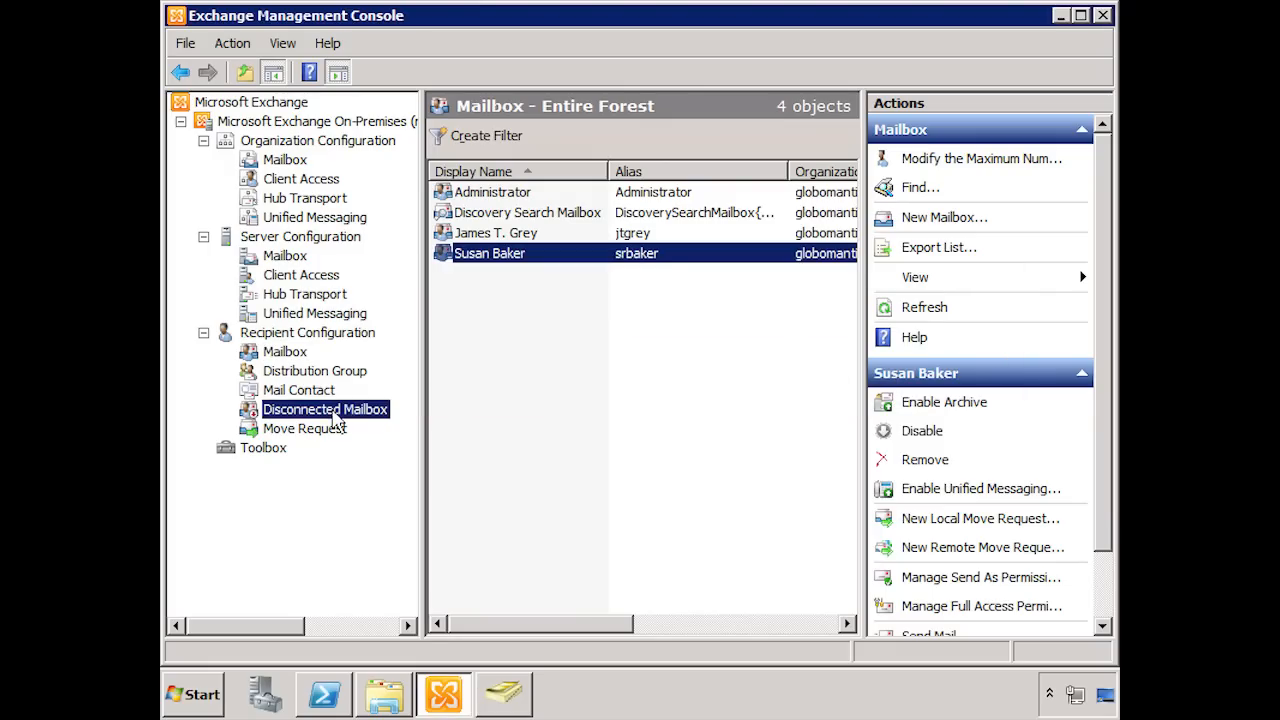
right_click(537, 390)
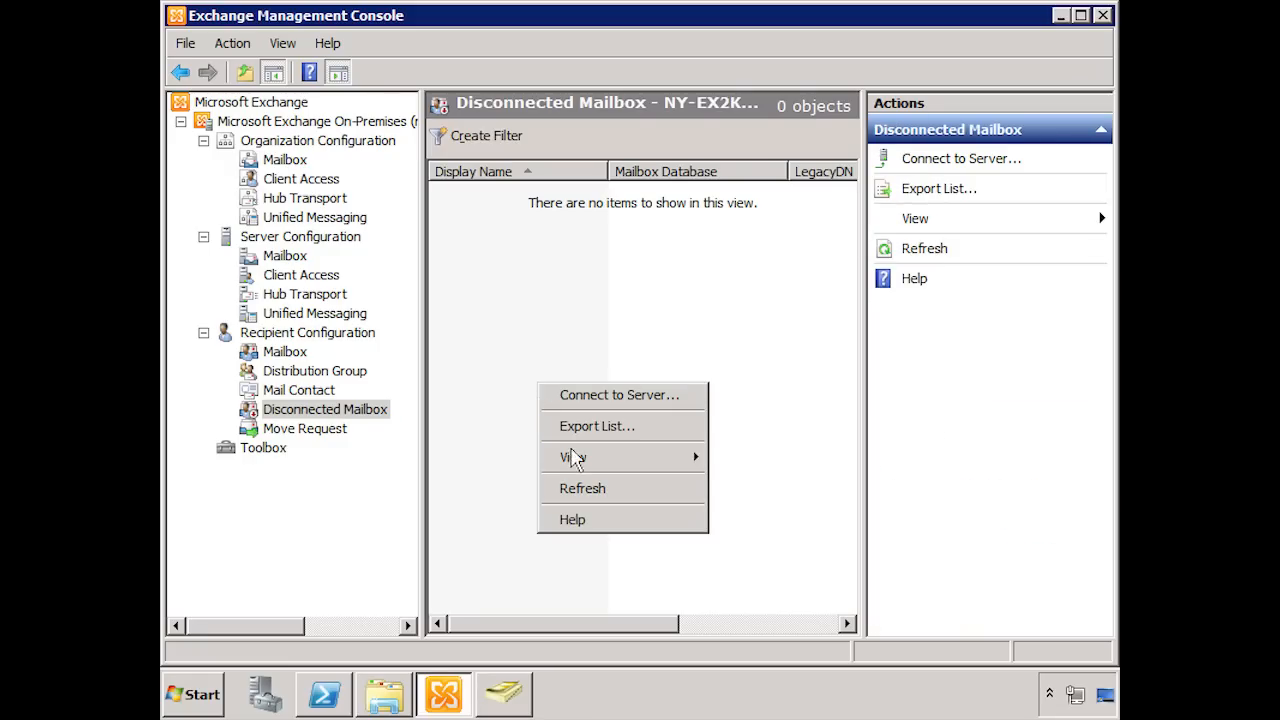
left_click(577, 489)
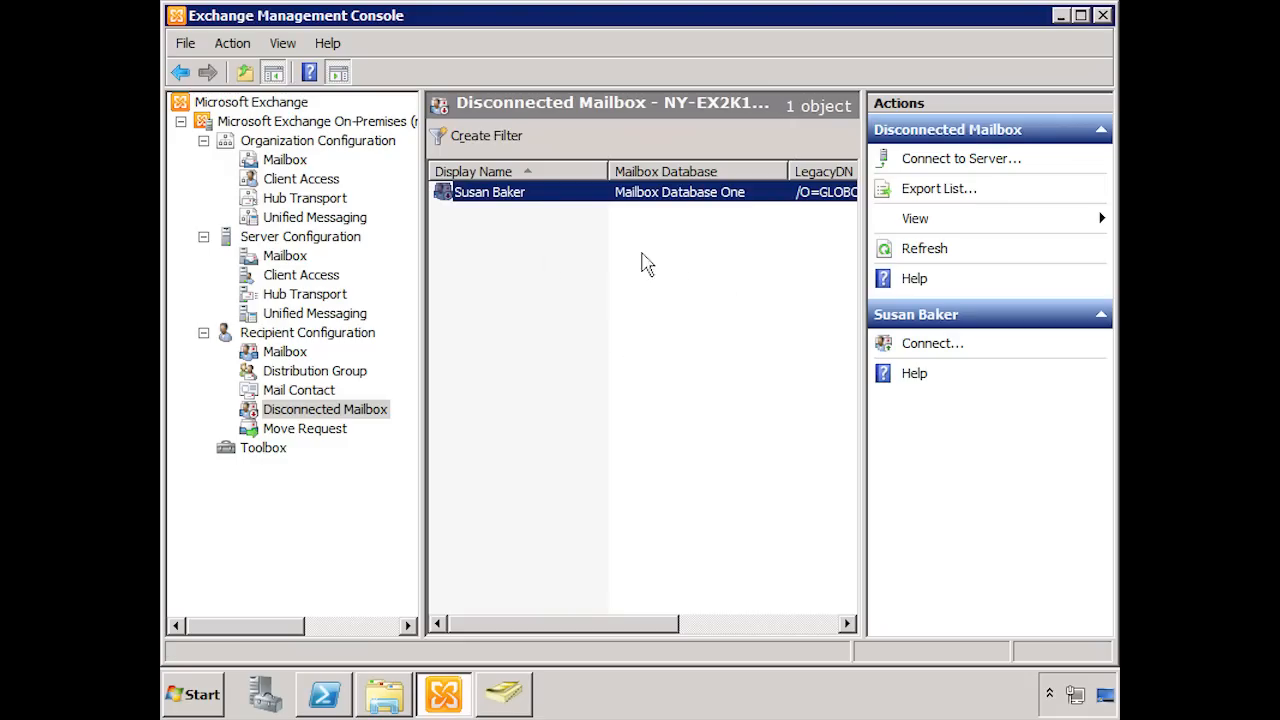
Step: Check the disabled mailbox's user account in Active Directory Users and Computers, and the recipient mailbox list in Exchange Management Console
left_click(505, 696)
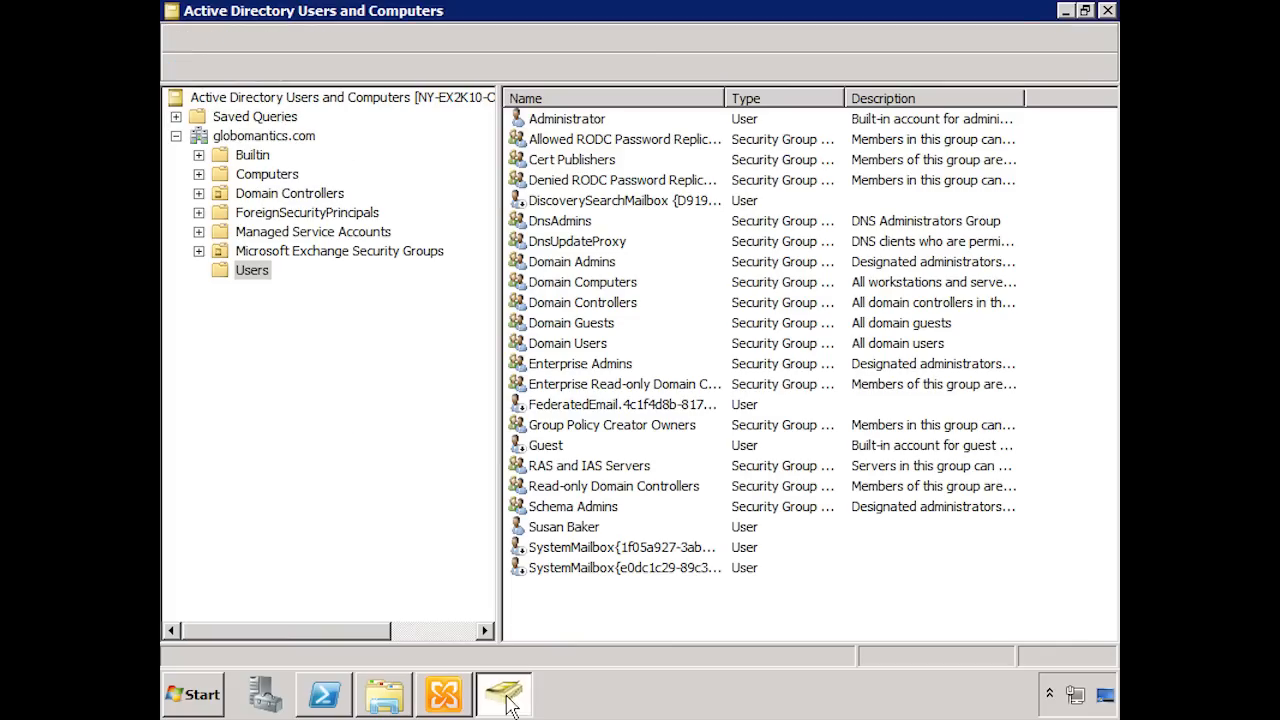
left_click(580, 528)
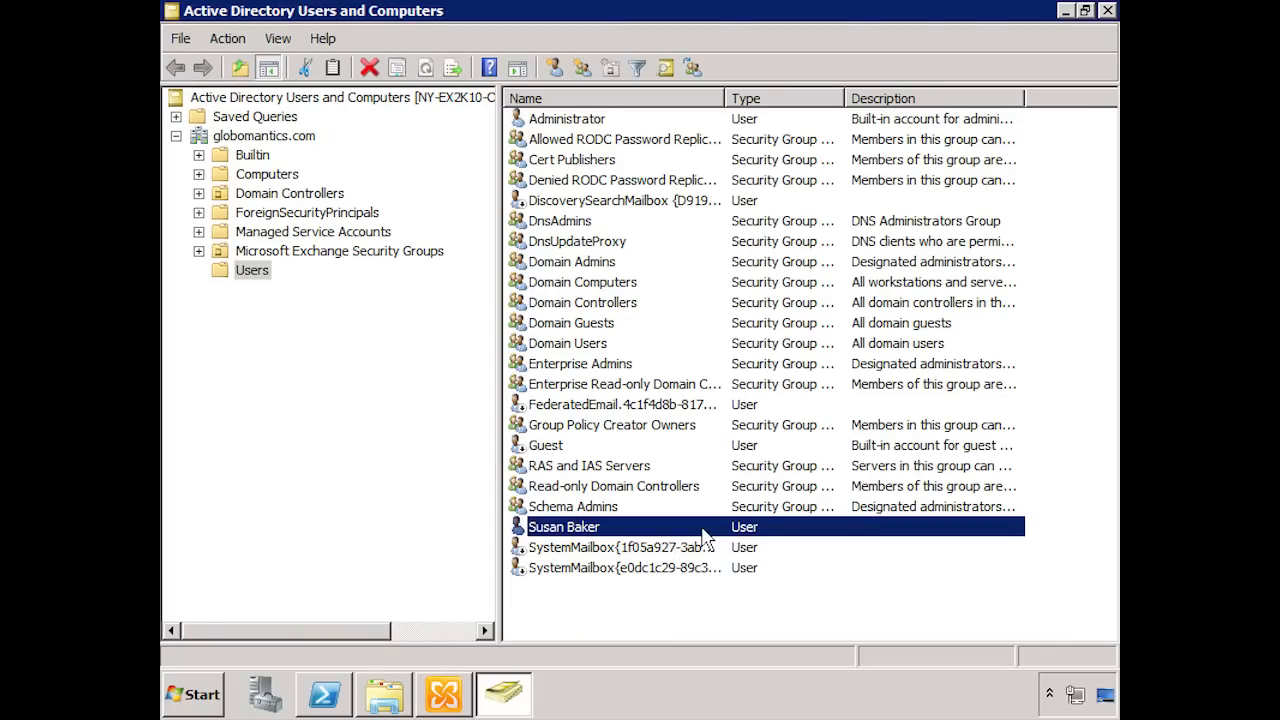
left_click(450, 692)
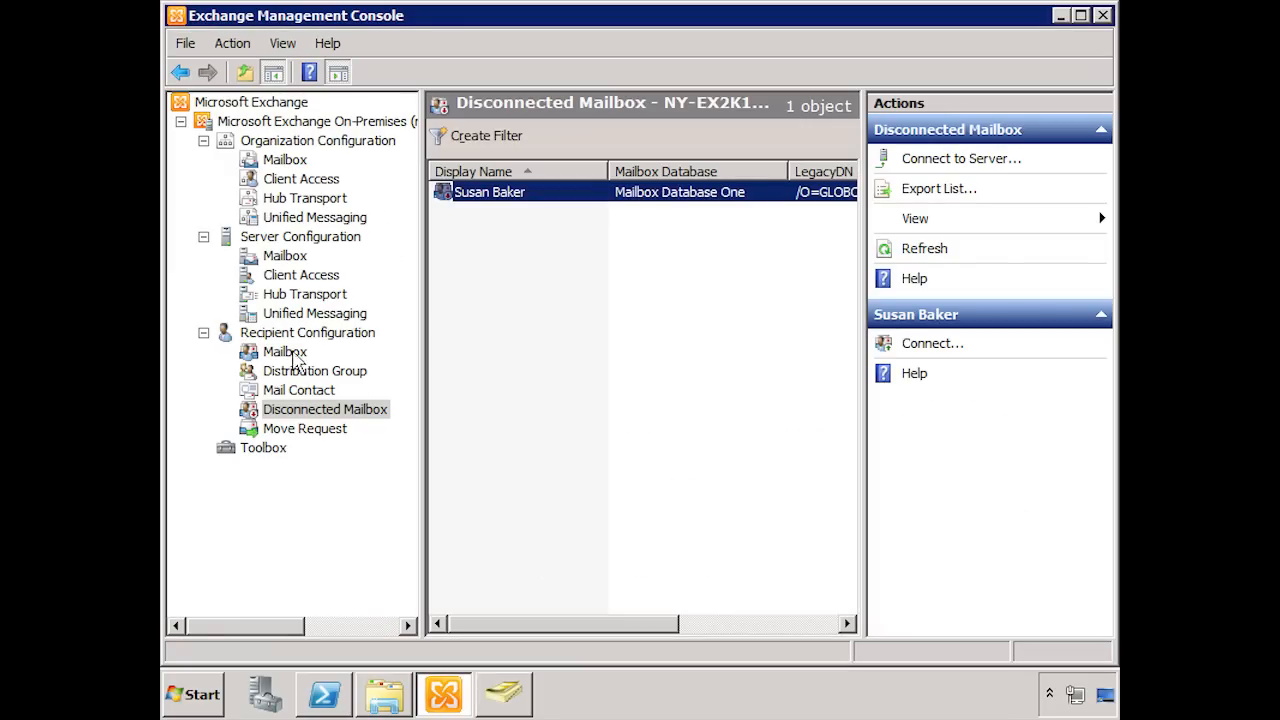
left_click(293, 353)
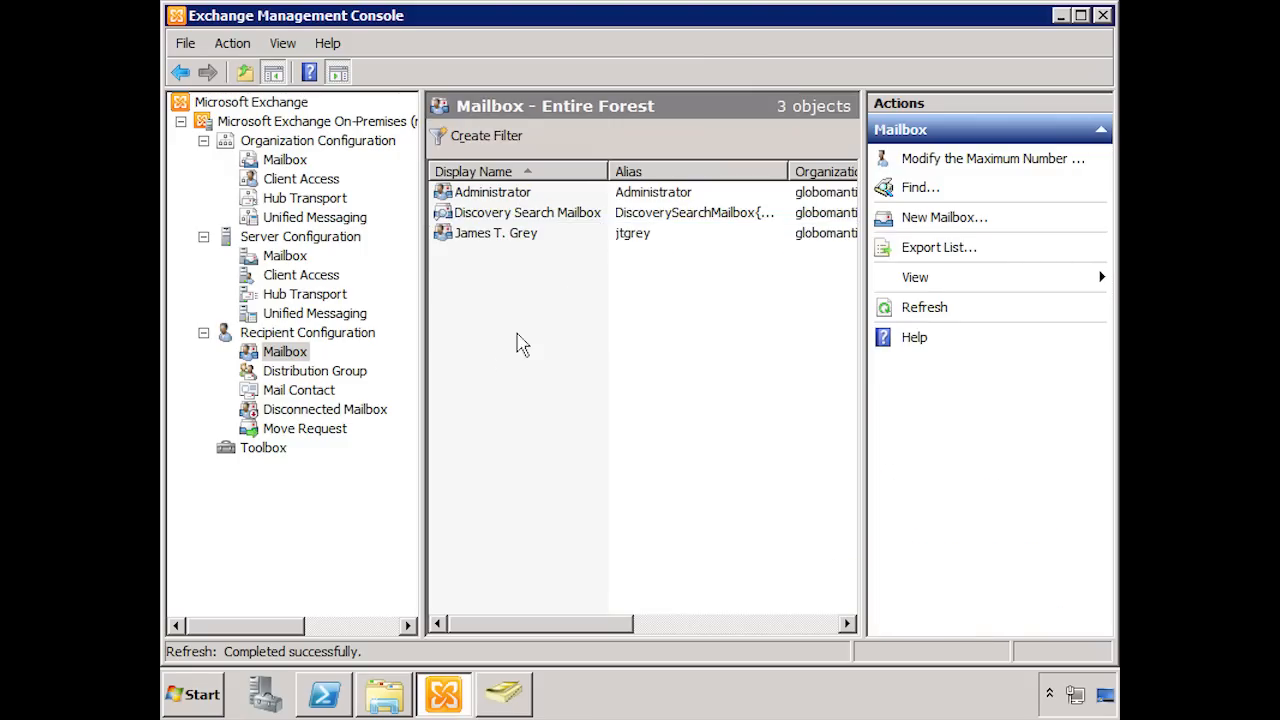
left_click(533, 235)
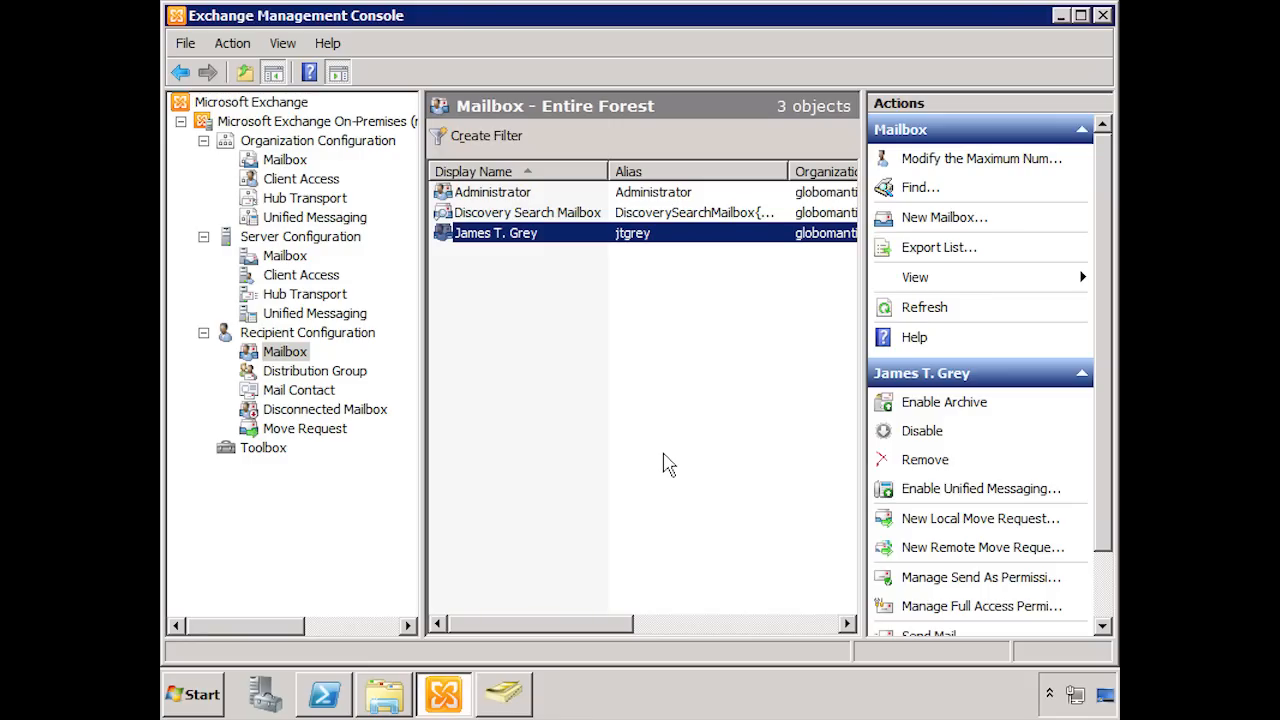
Step: In Active Directory Users and Computers, start a new user in the Users container with first name, last name and logon name, and continue to the password settings
left_click(506, 690)
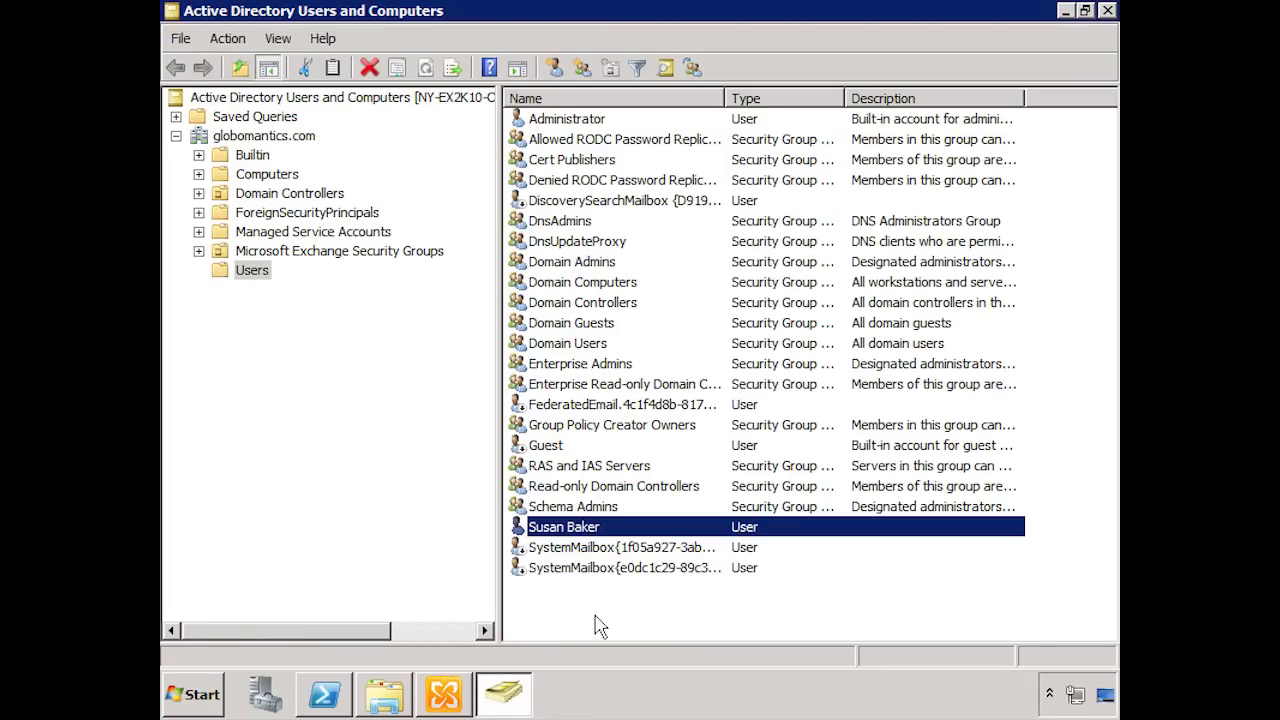
right_click(256, 277)
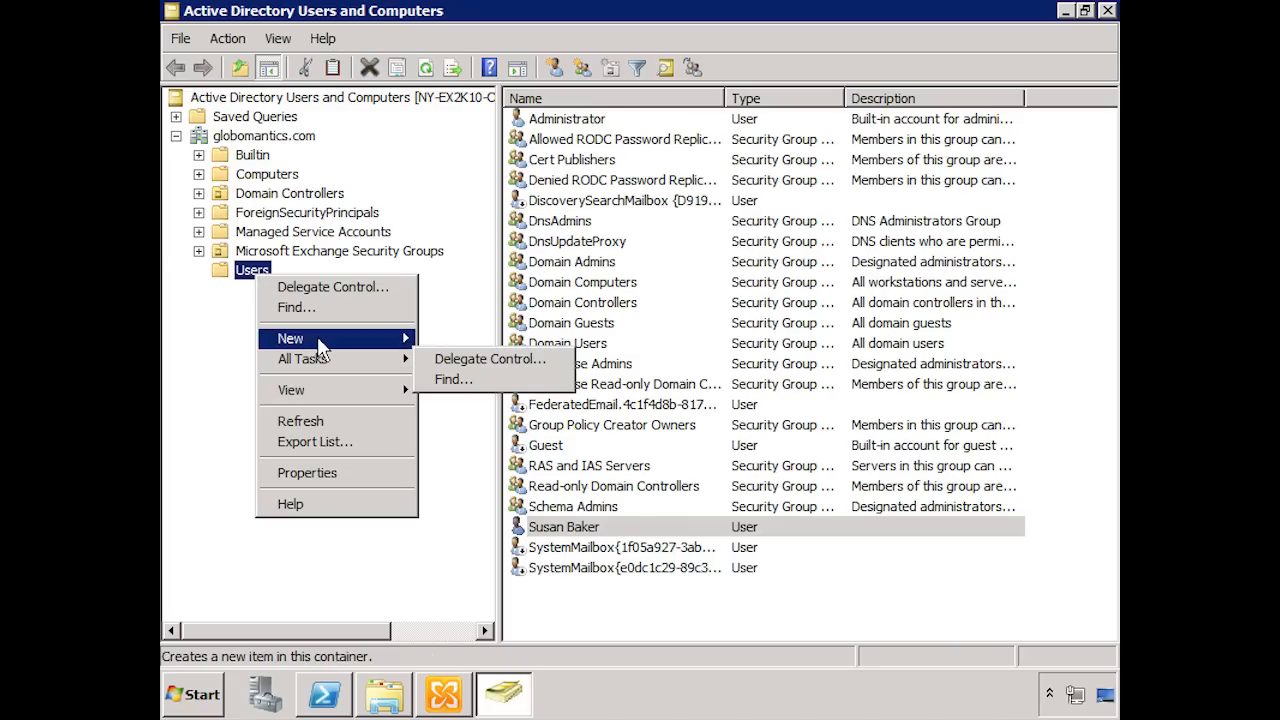
mouse_move(318, 340)
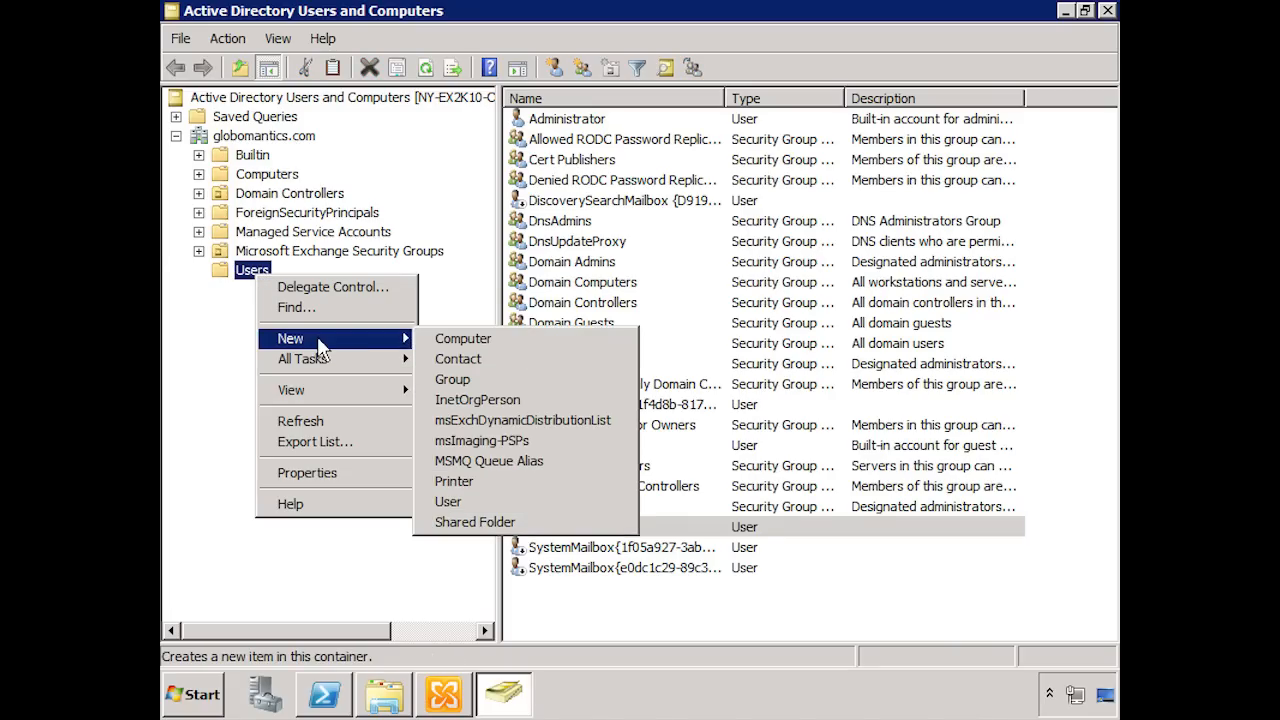
left_click(486, 501)
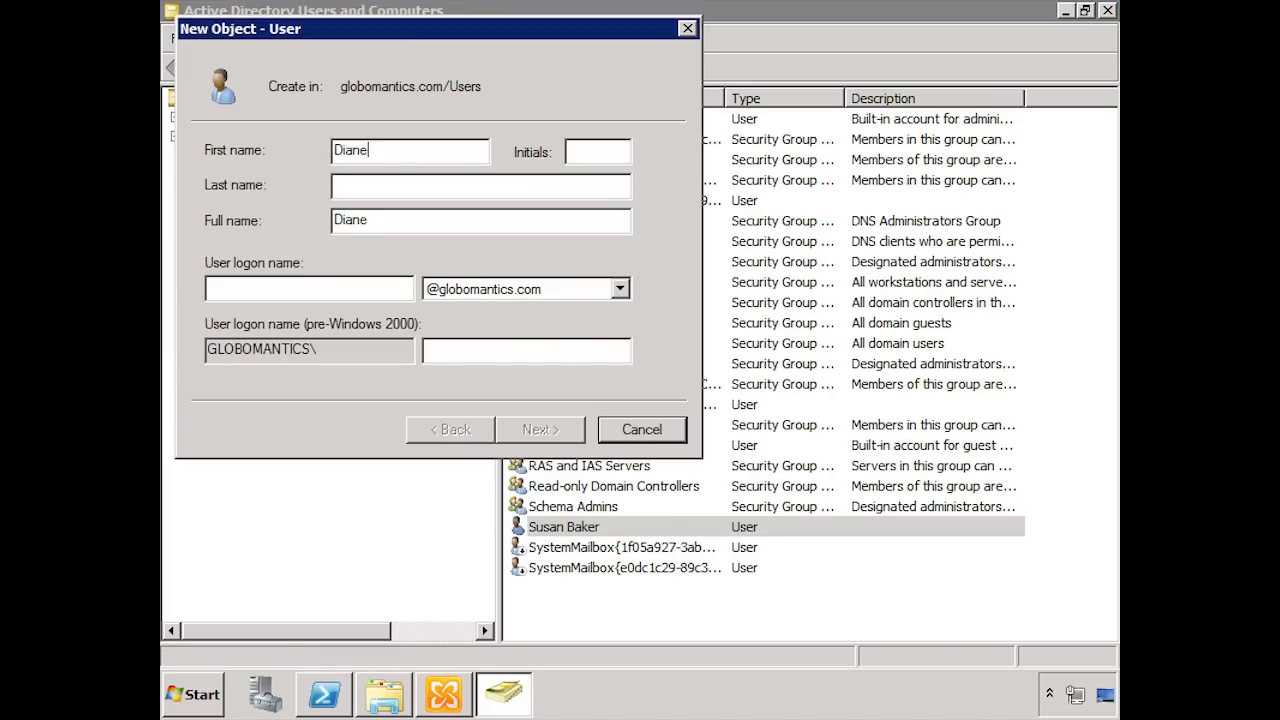
key("Tab")
key("Tab")
key("Tab")
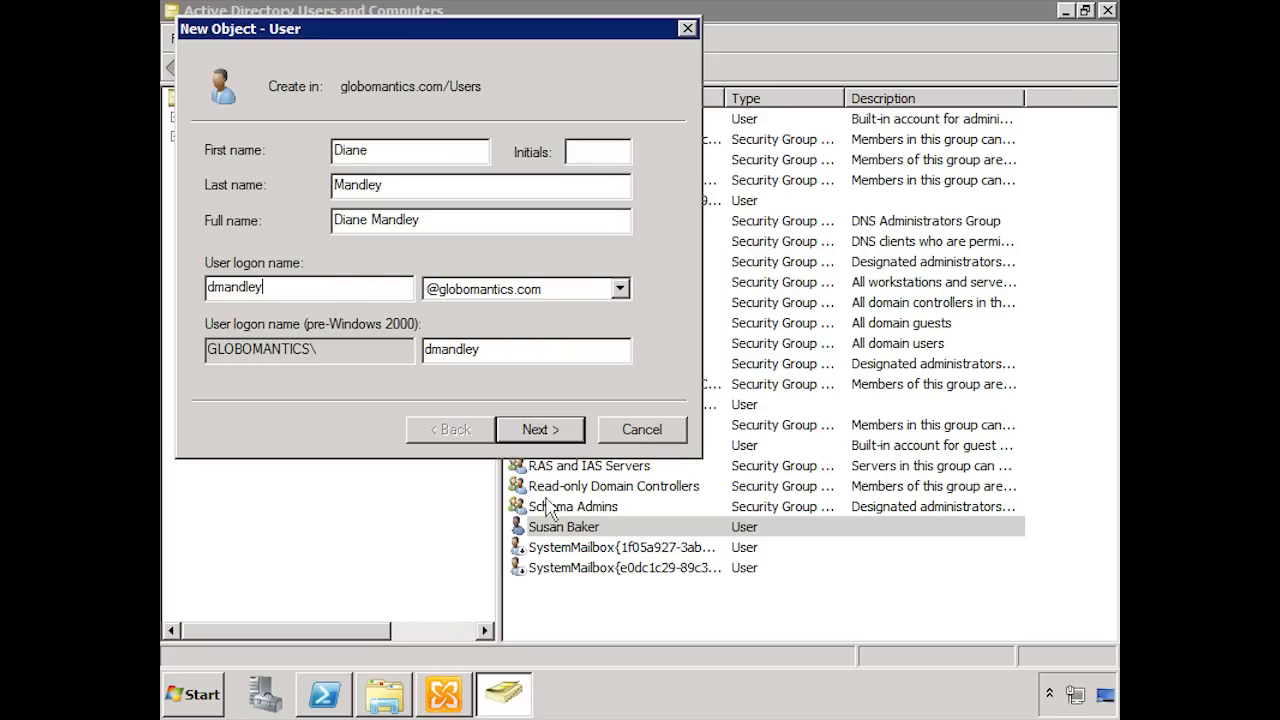
left_click(535, 429)
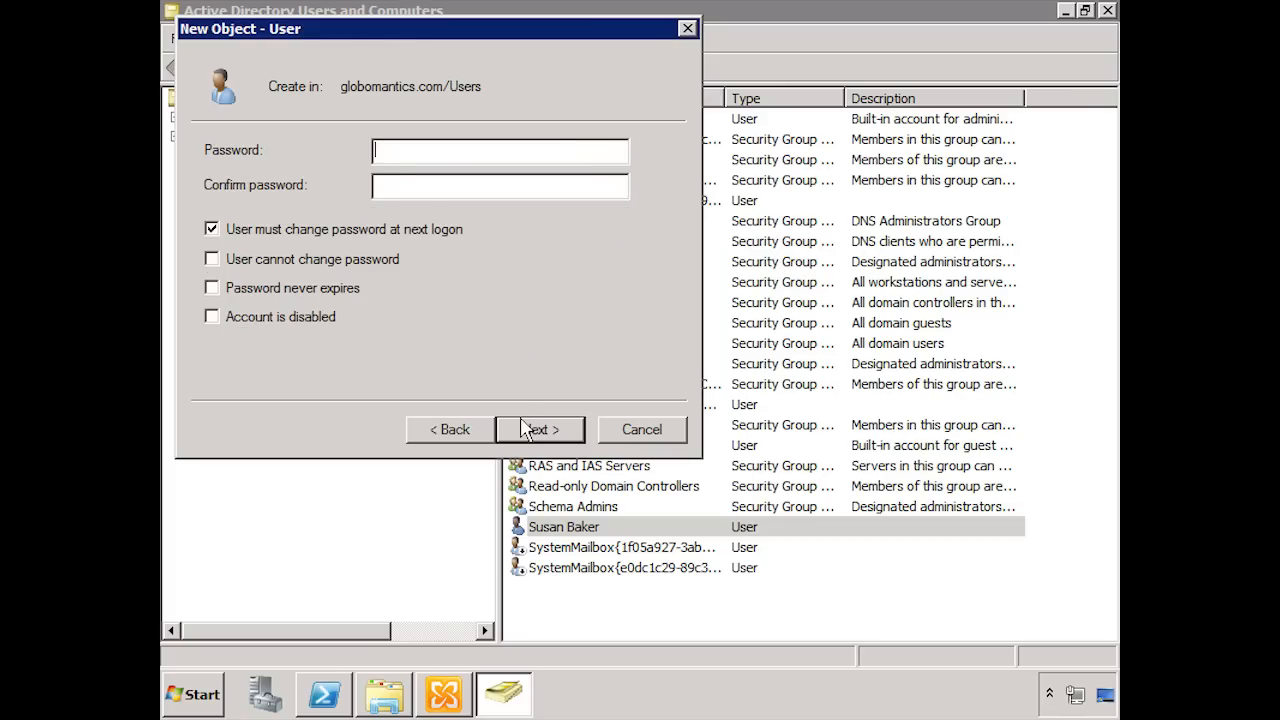
Step: Enter and confirm the new Active Directory user's account password
type("Pa$$w0rd1")
key("Tab")
type("Pa$$w0rd1")
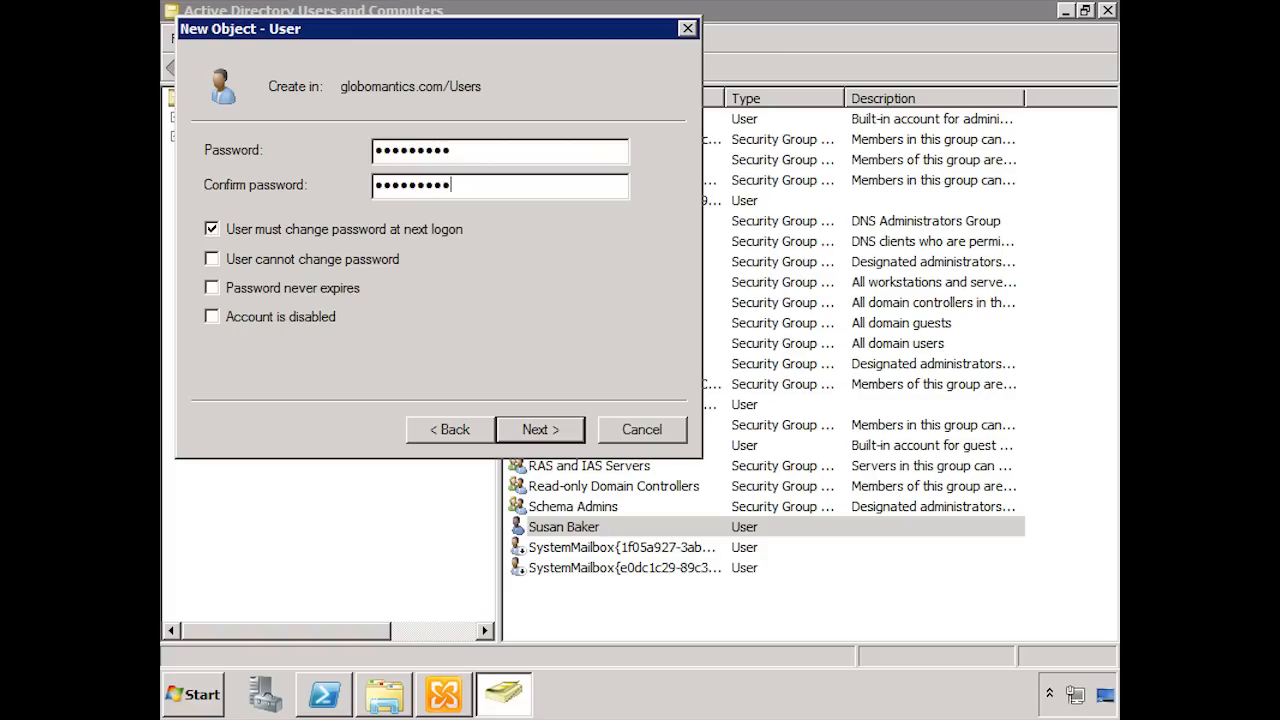
Step: Turn off the password change at next logon, enable "User cannot change password" and "Password never expires", and finish creating the user
left_click(226, 236)
left_click(229, 260)
left_click(212, 290)
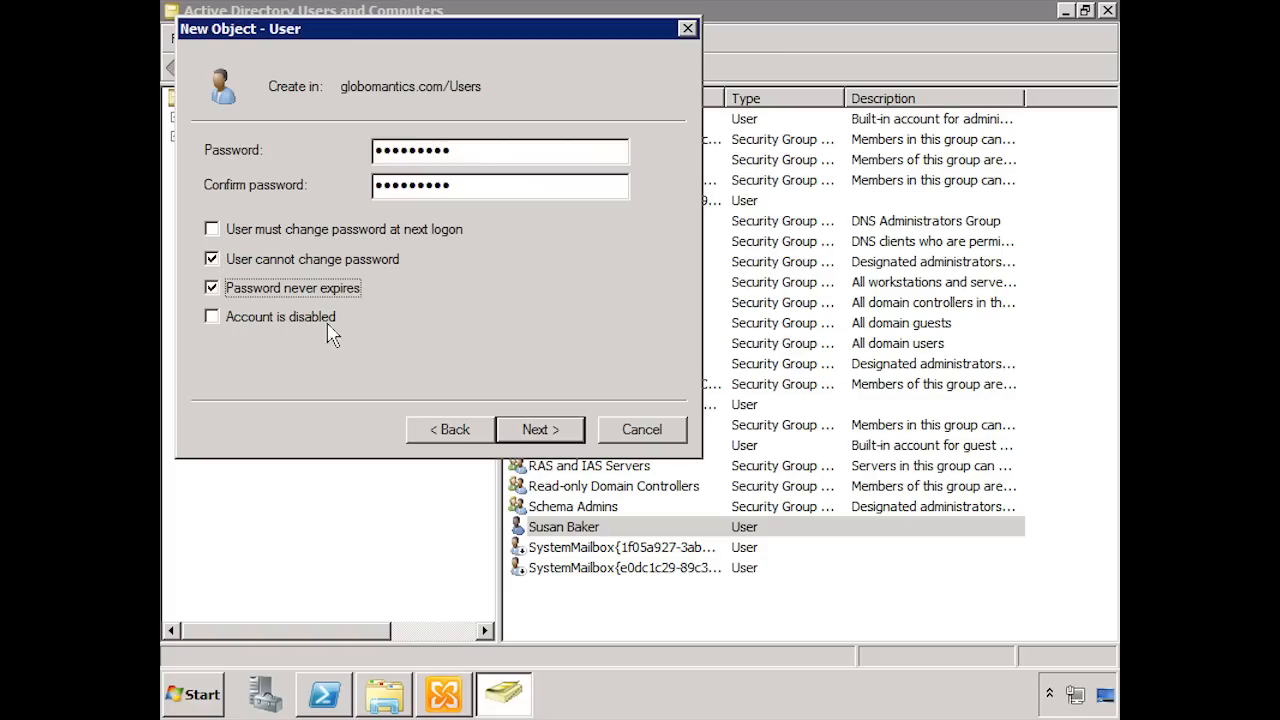
left_click(531, 429)
left_click(538, 431)
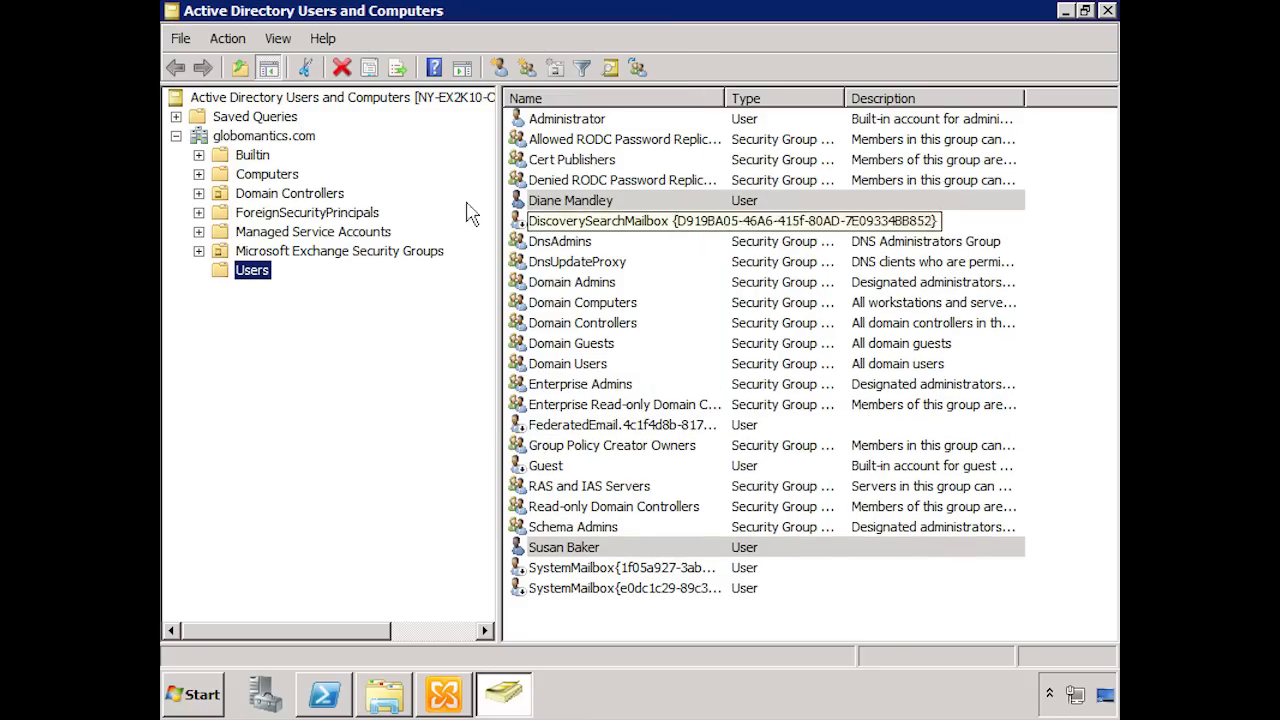
Step: In Exchange Management Console, start connecting the disconnected mailbox as a User Mailbox and choose the newly created Active Directory account as its existing user
left_click(443, 694)
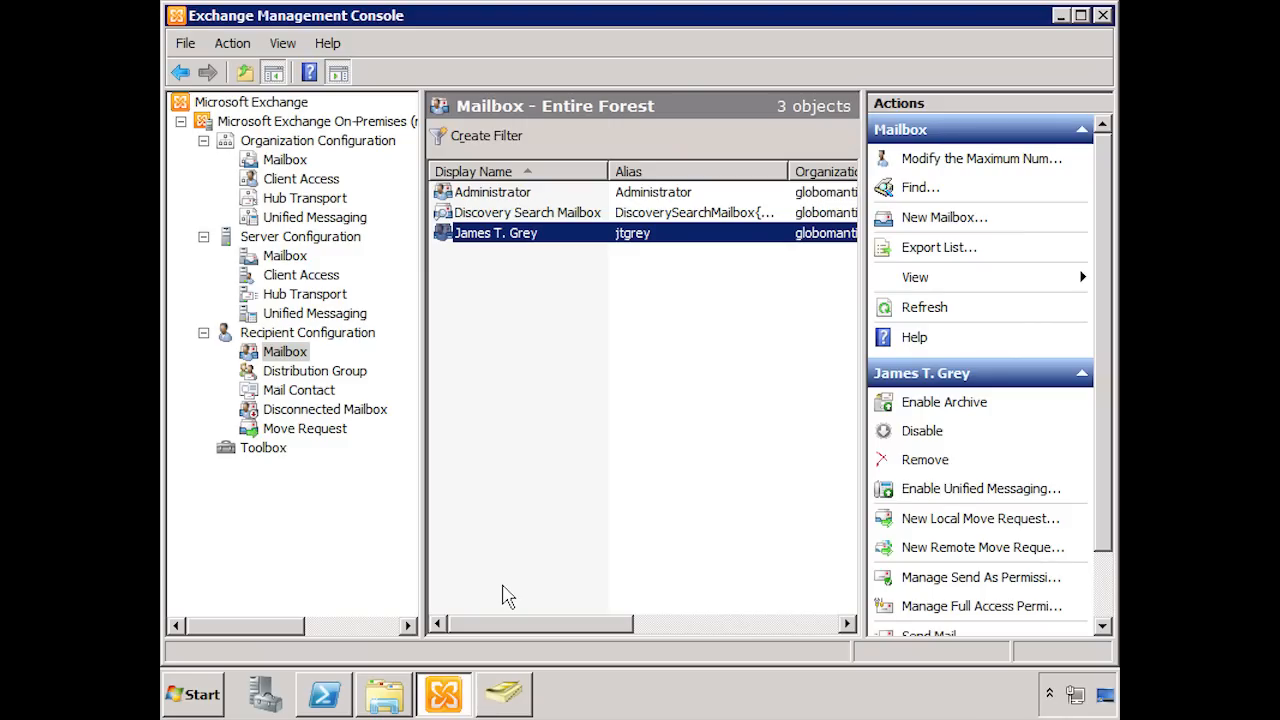
left_click(314, 409)
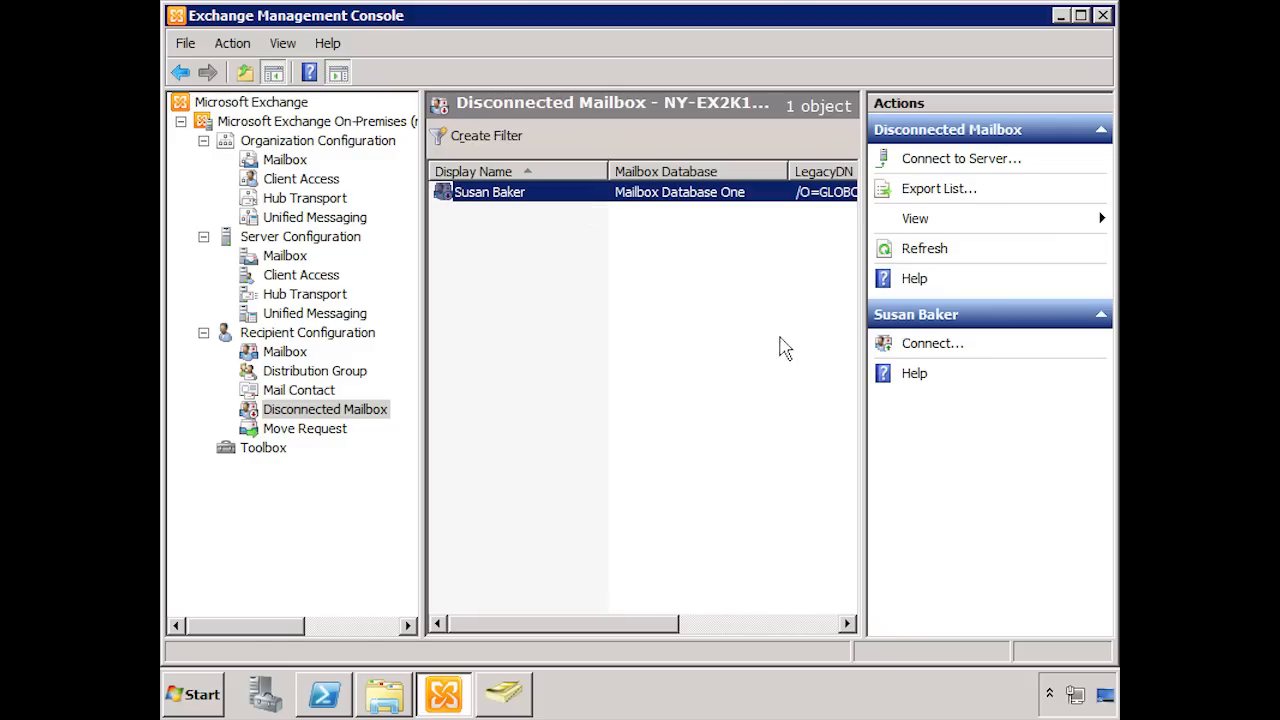
left_click(926, 348)
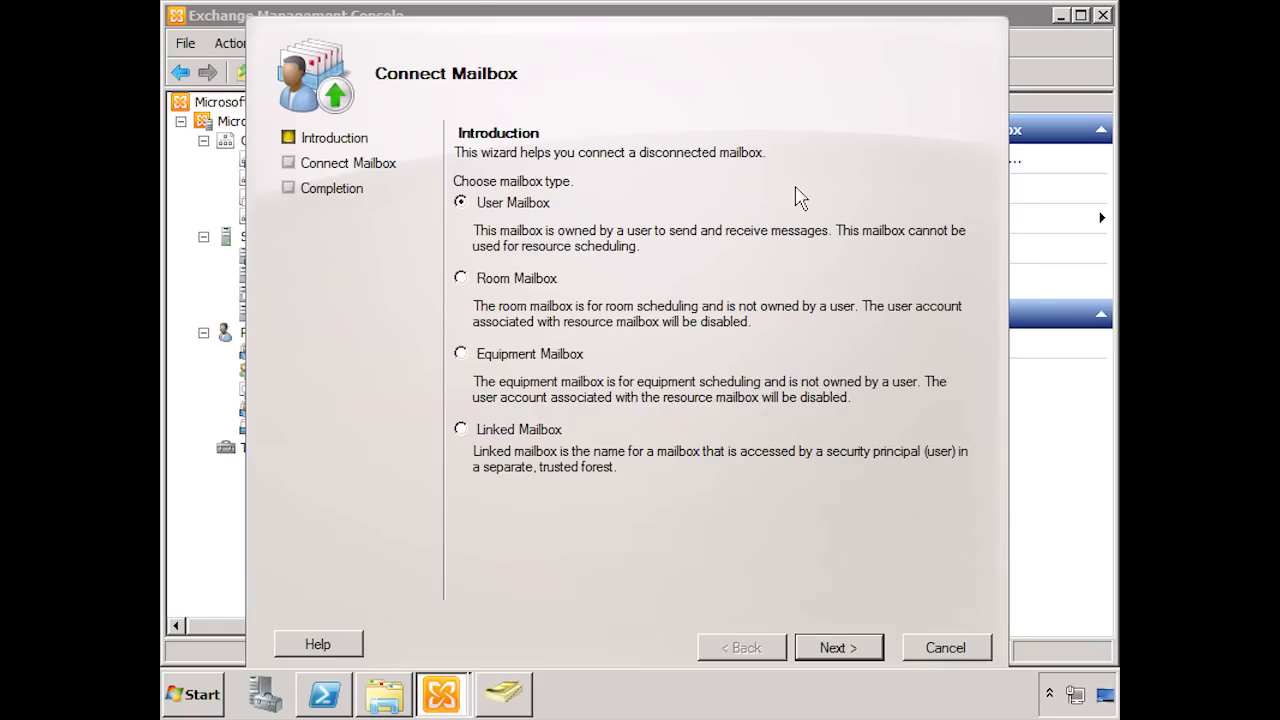
left_click(806, 653)
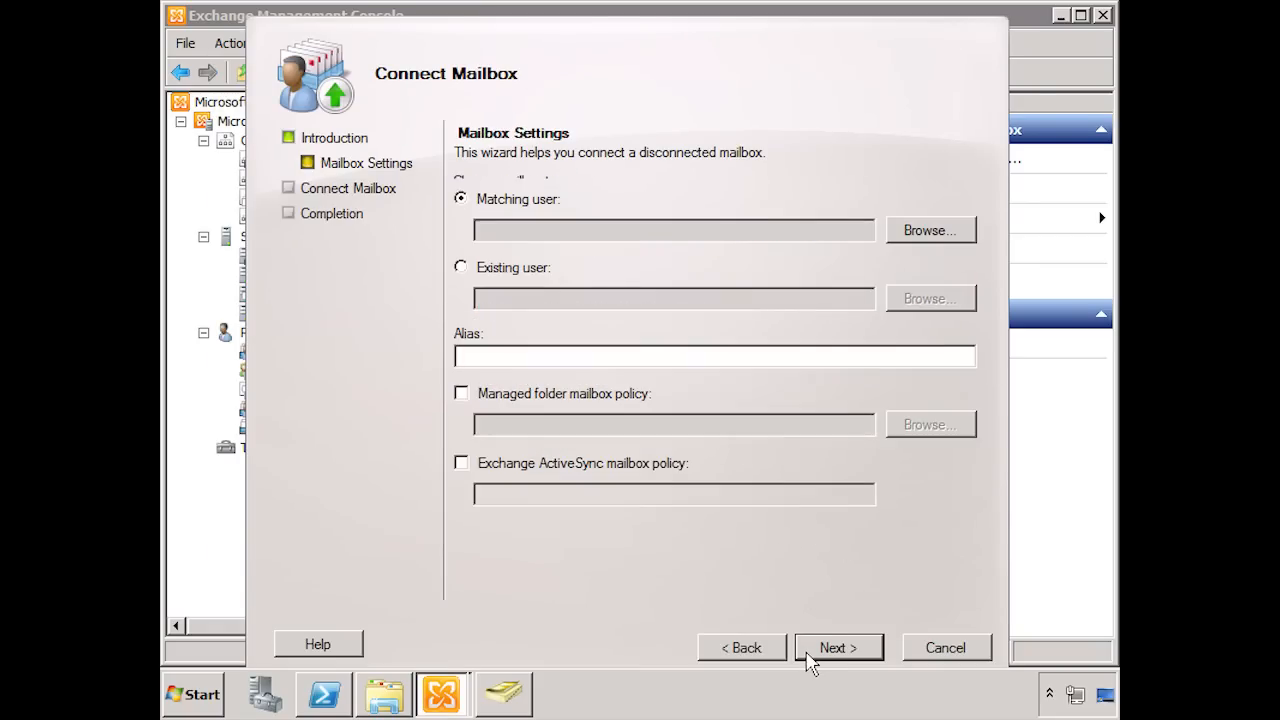
left_click(490, 267)
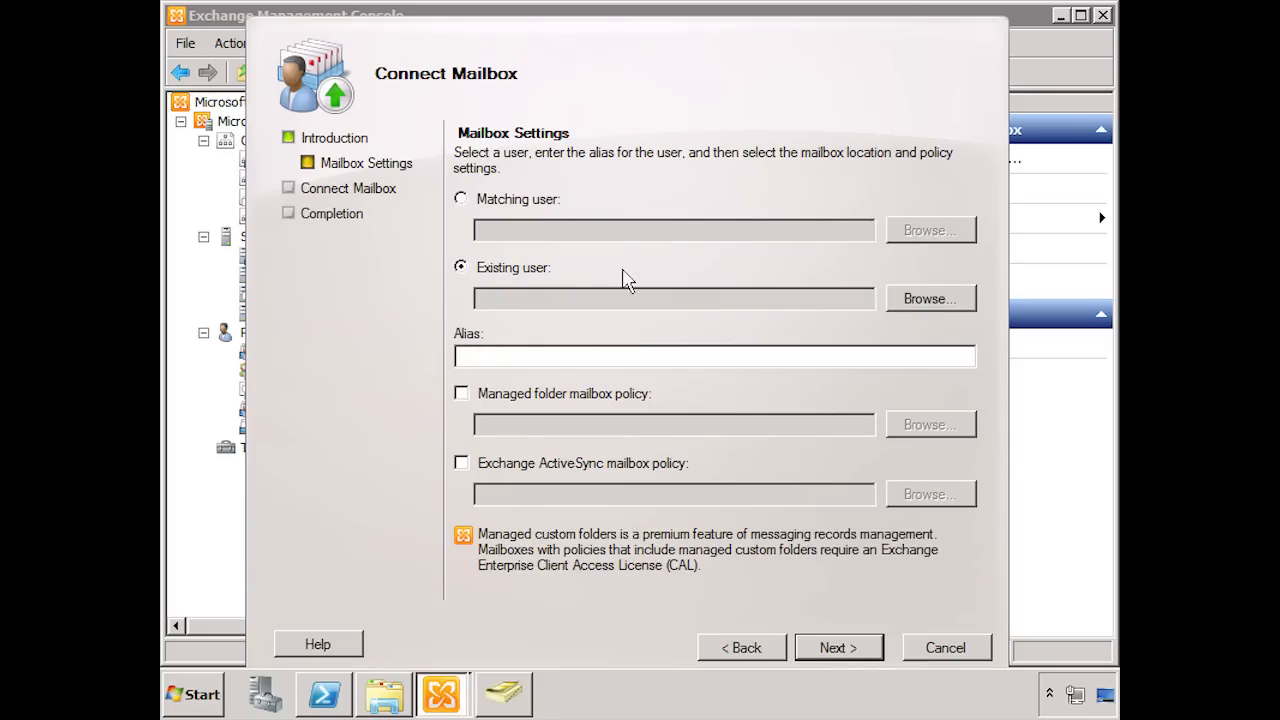
left_click(915, 300)
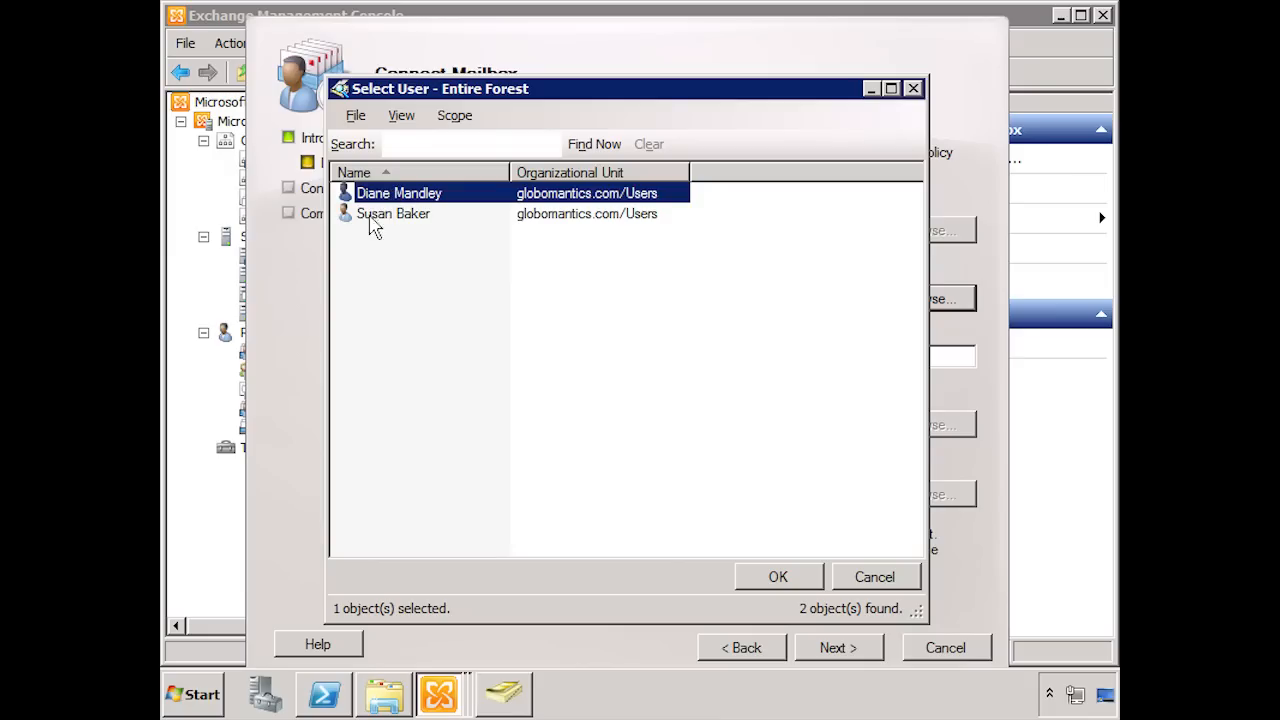
left_click(757, 576)
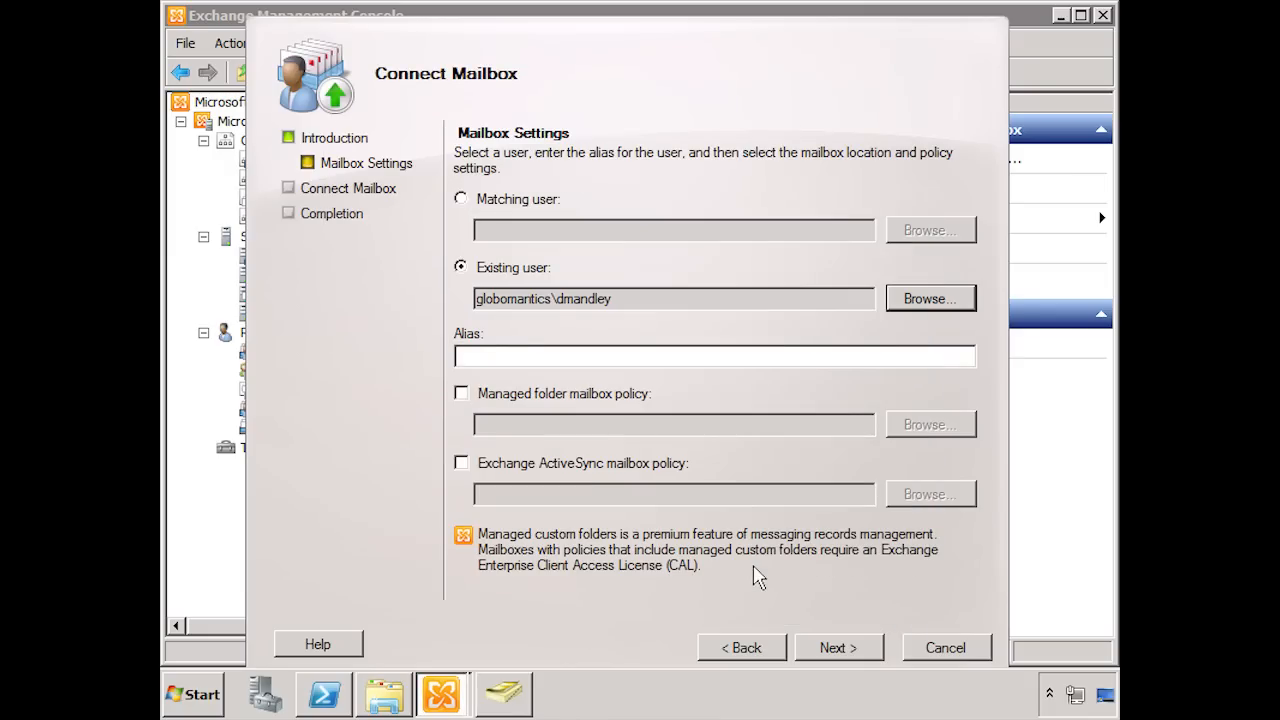
Step: Enter the new user's logon name as the alias, connect the mailbox, and check the recipient mailbox list
left_click(506, 363)
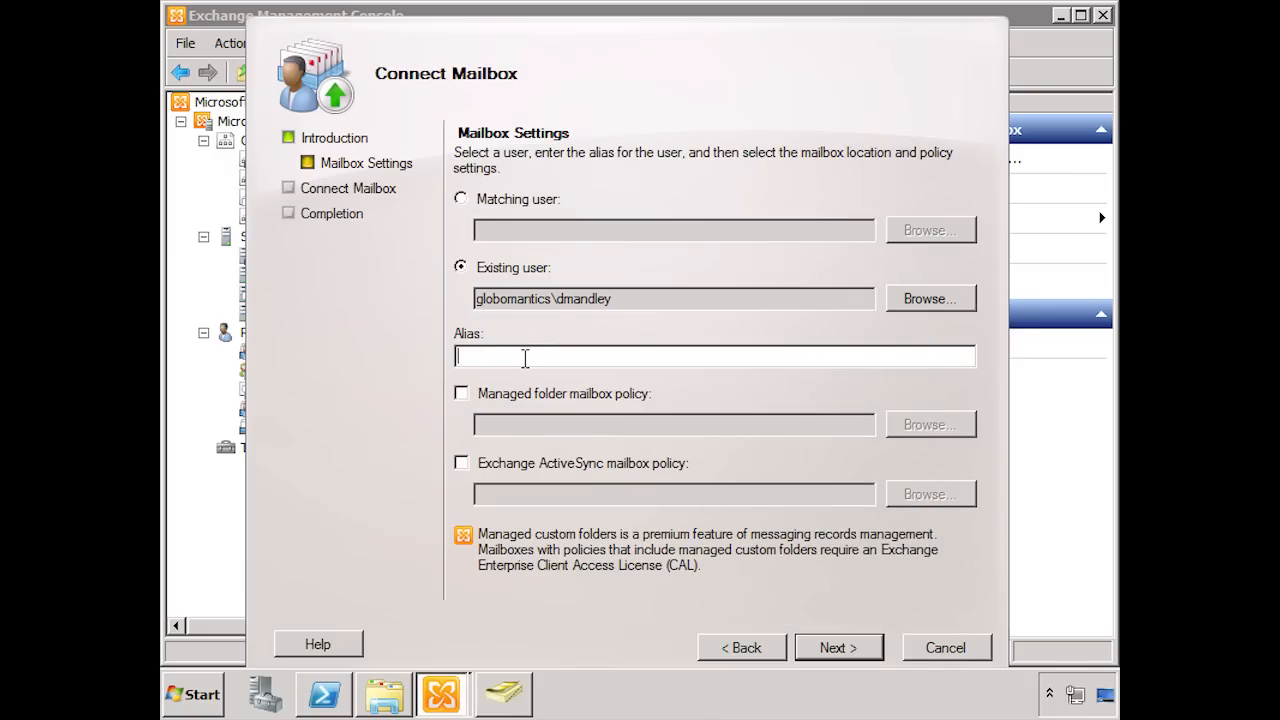
left_click(836, 650)
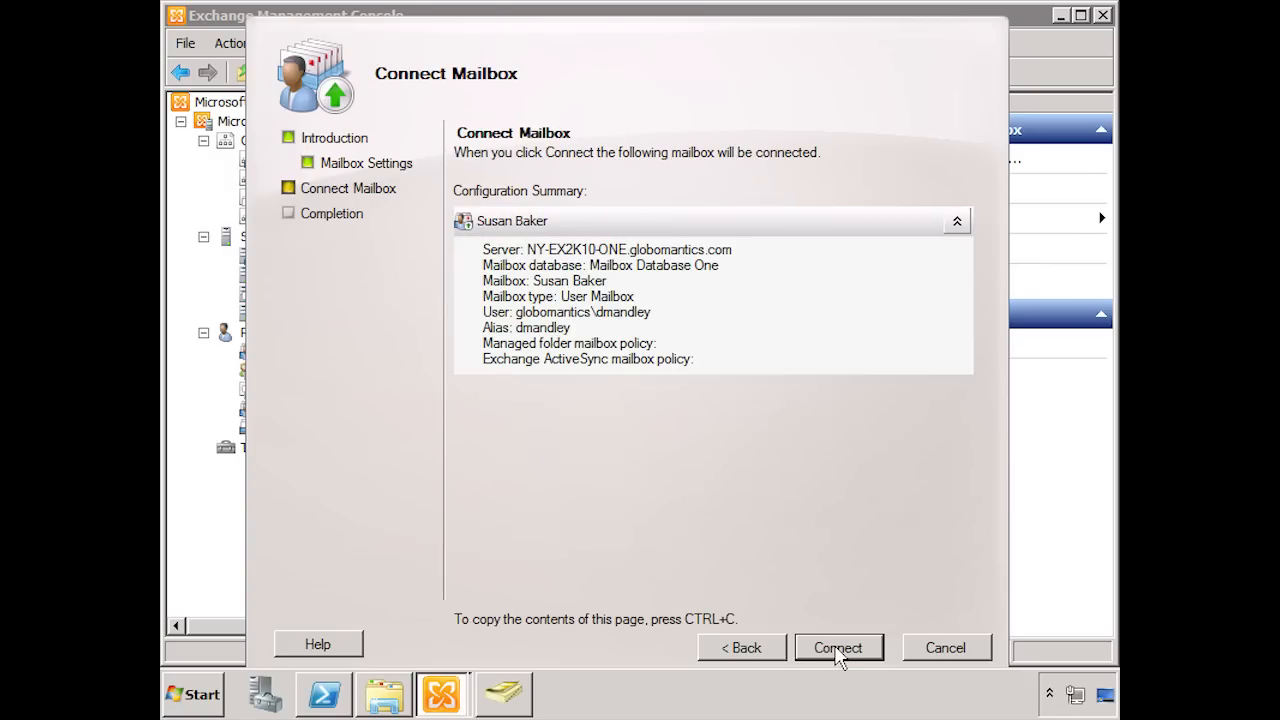
left_click(837, 648)
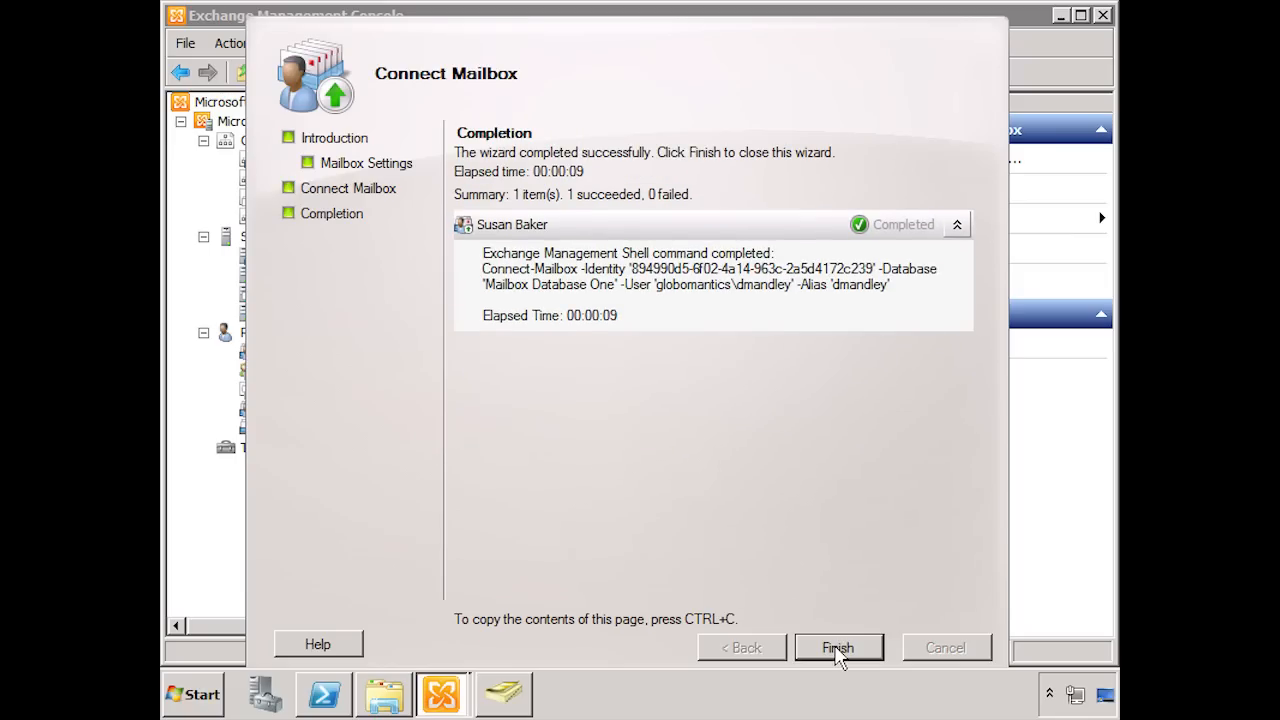
left_click(838, 648)
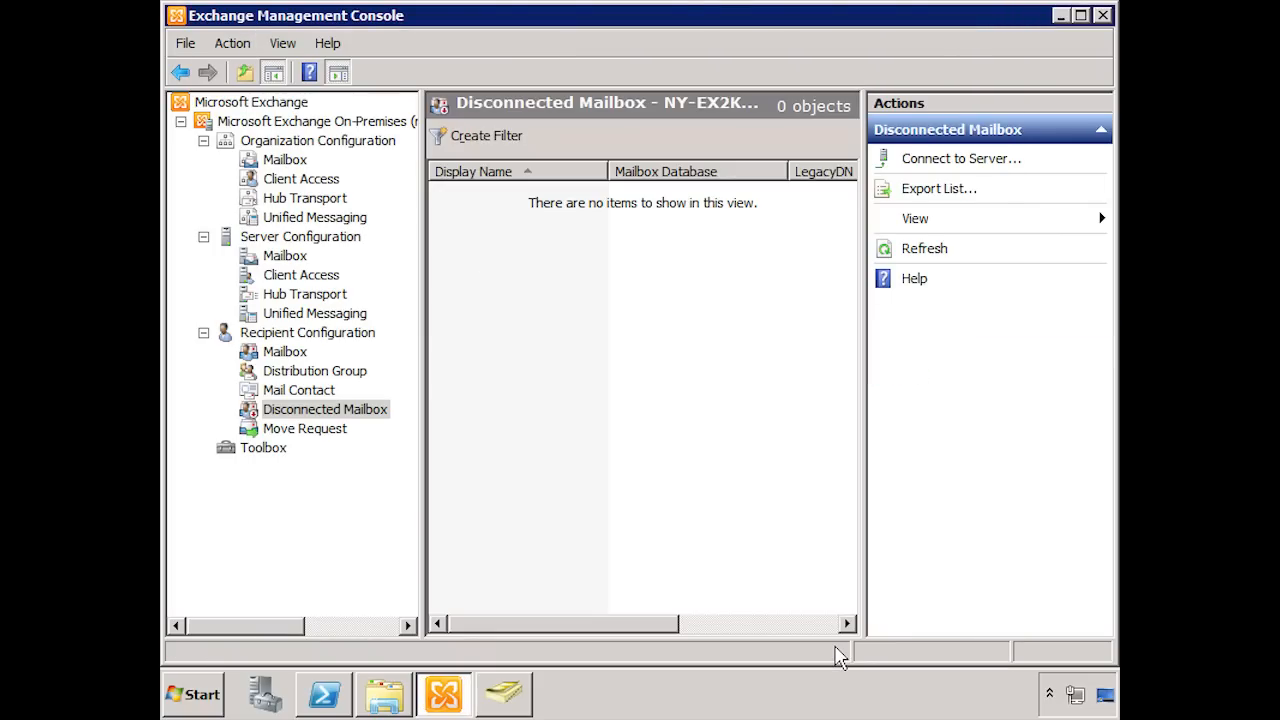
left_click(292, 354)
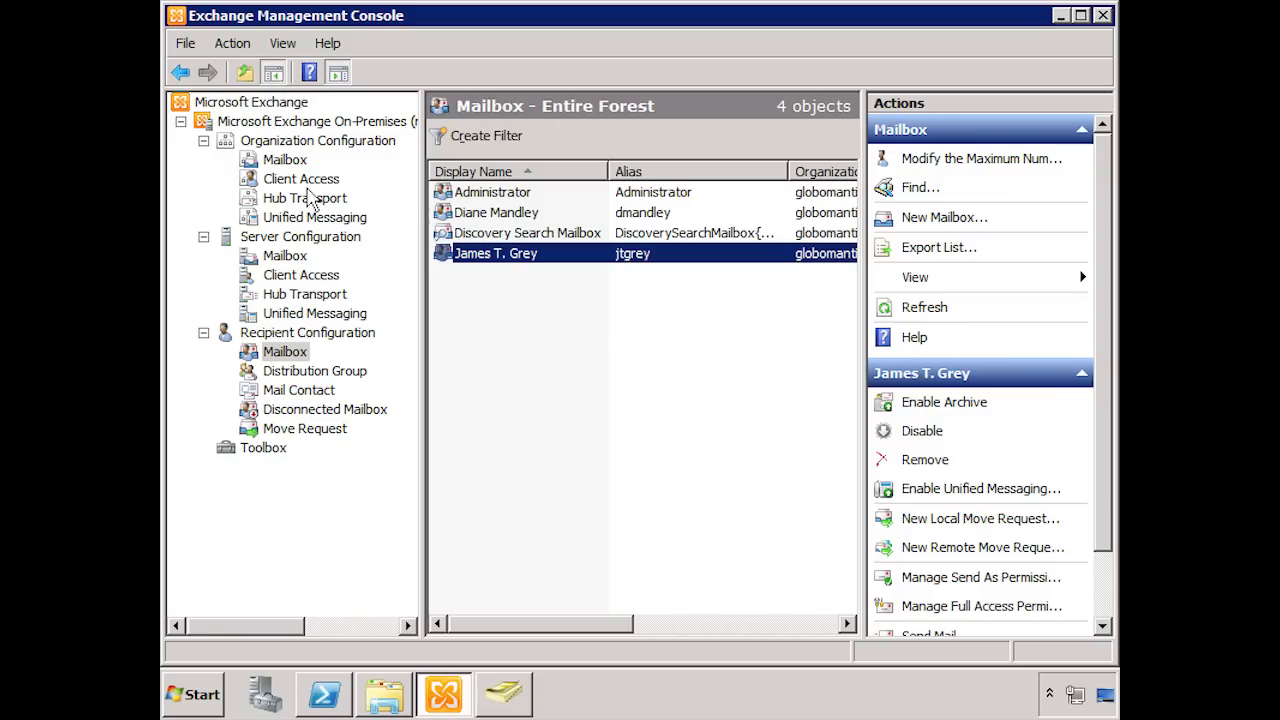
Step: In the organization's mailbox configuration, start a new mailbox database named MB Database Two on server NY-EX2K10-ONE
left_click(286, 161)
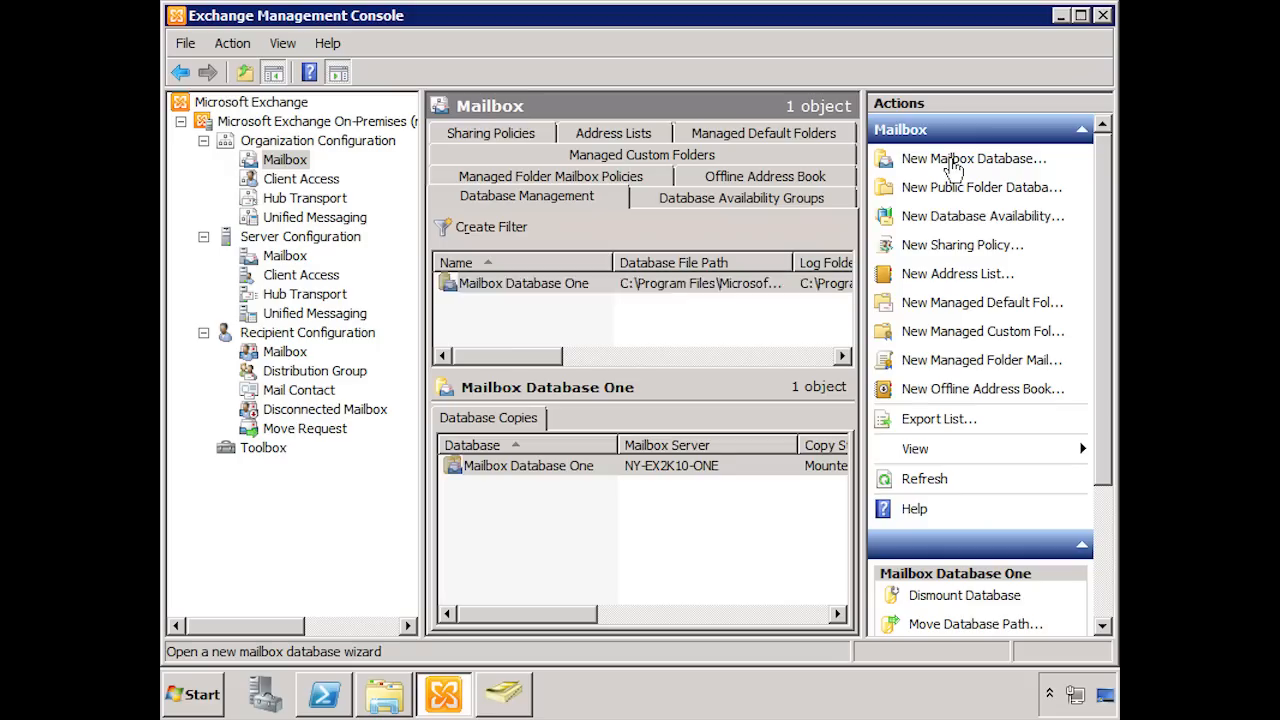
left_click(955, 166)
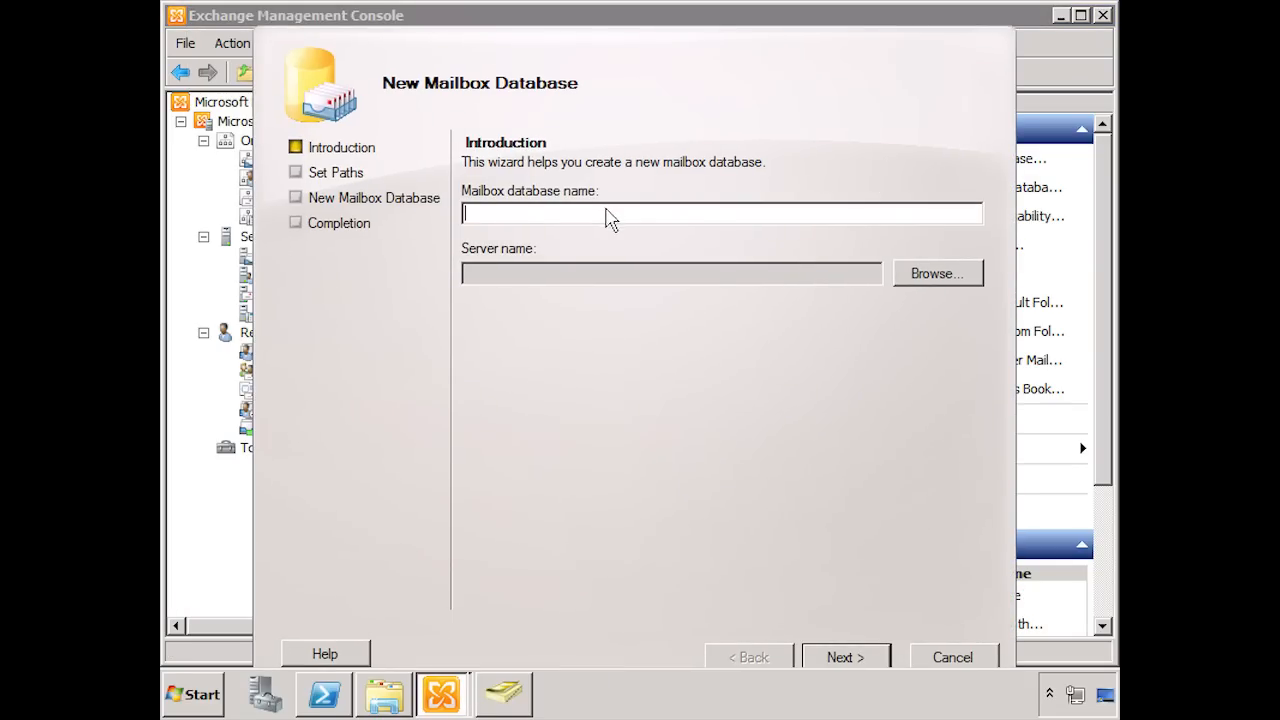
type("MB Database Two")
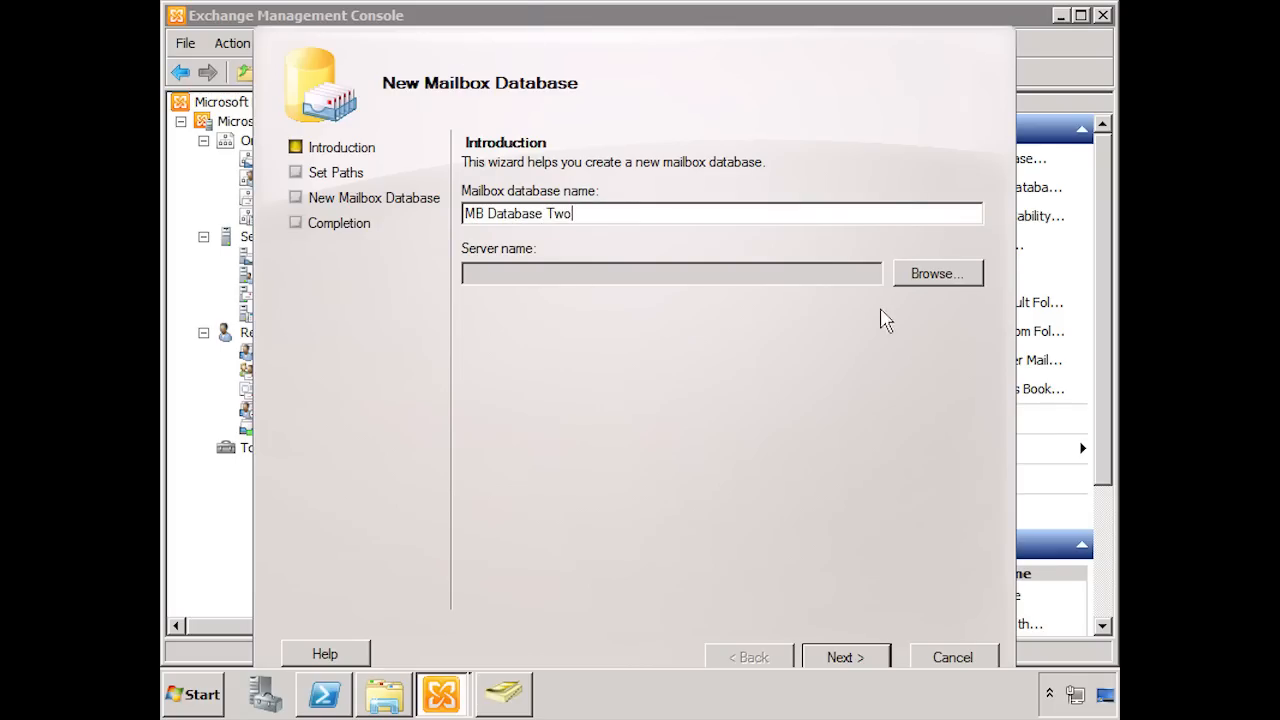
left_click(918, 281)
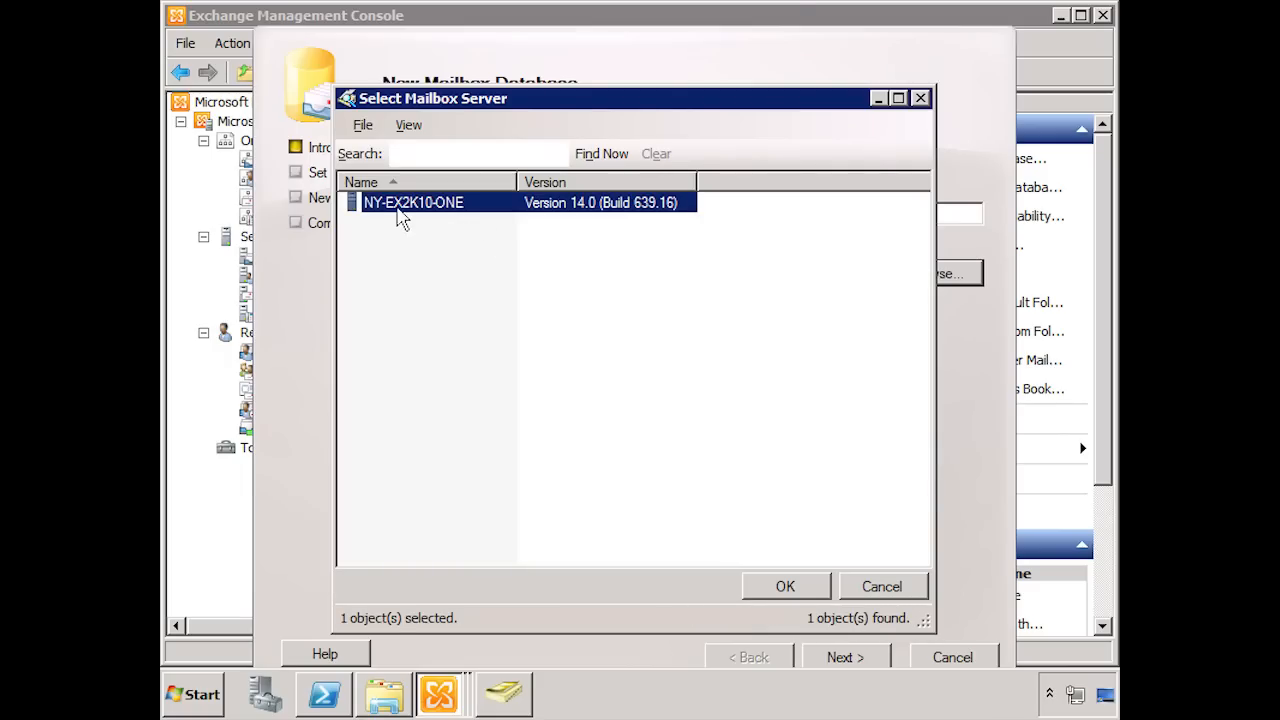
left_click(790, 587)
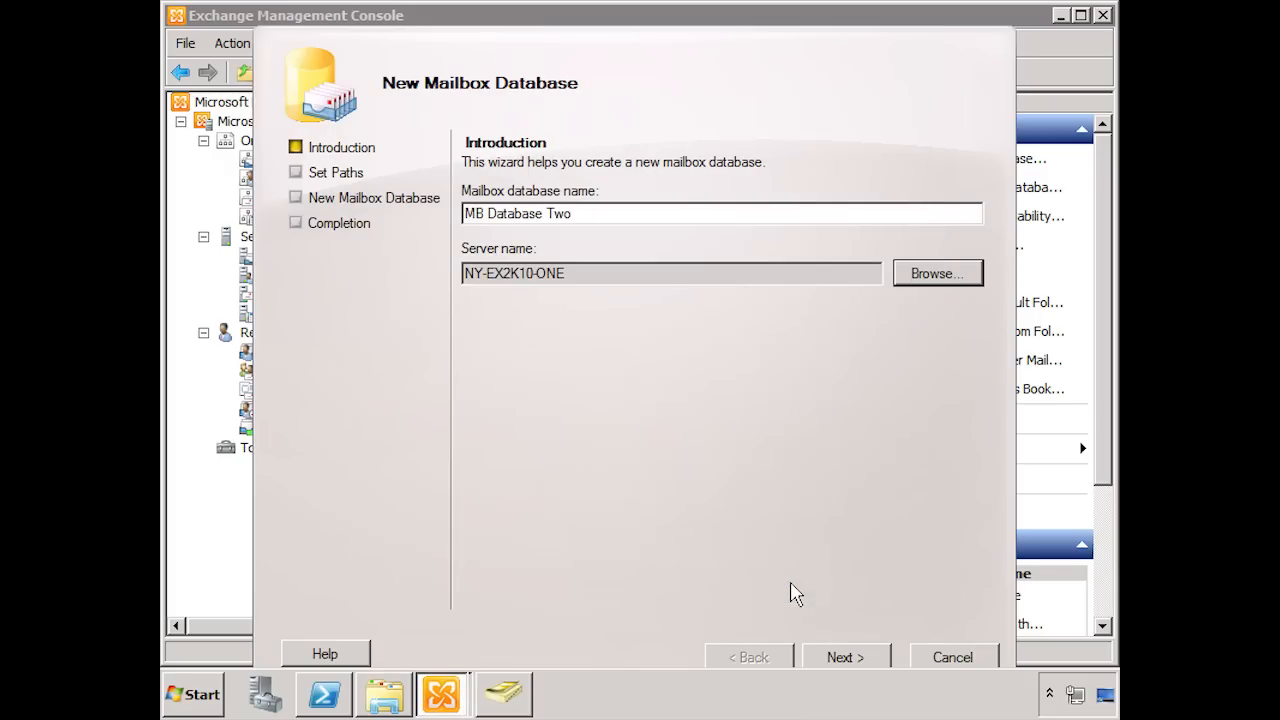
Step: Keep the default database and log paths with mounting enabled, and create the mailbox database
left_click(826, 662)
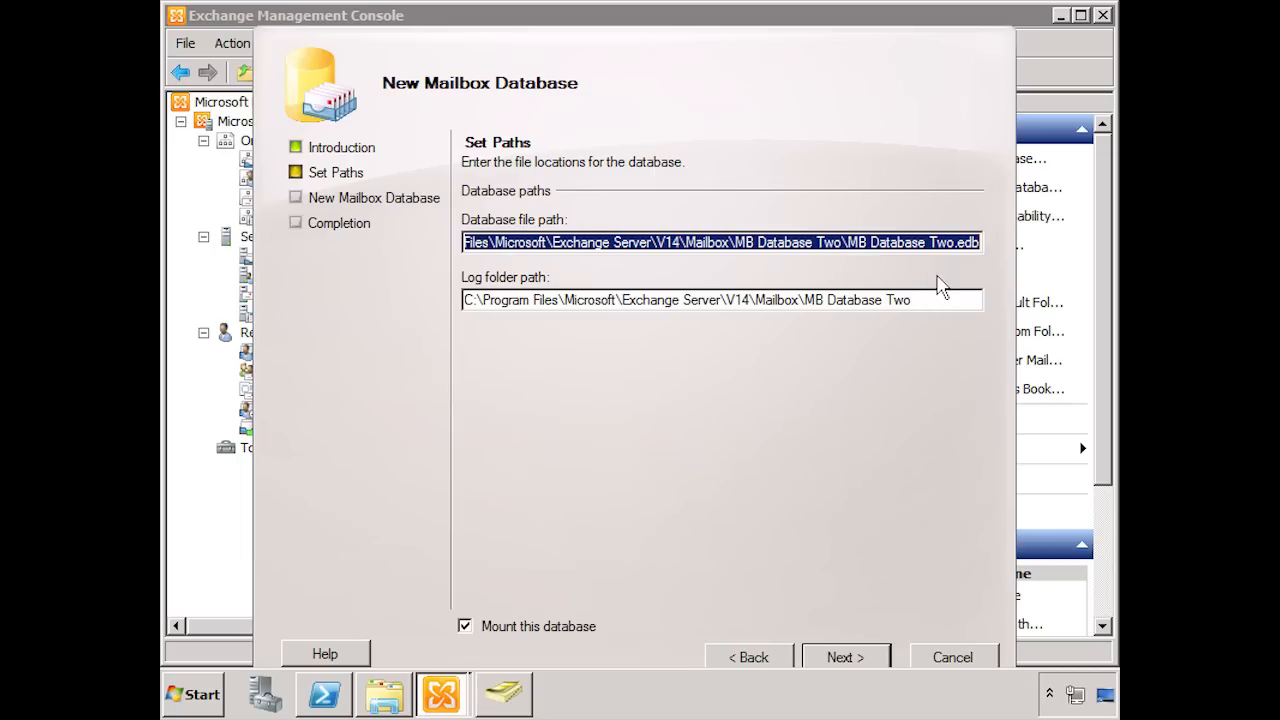
left_click(848, 660)
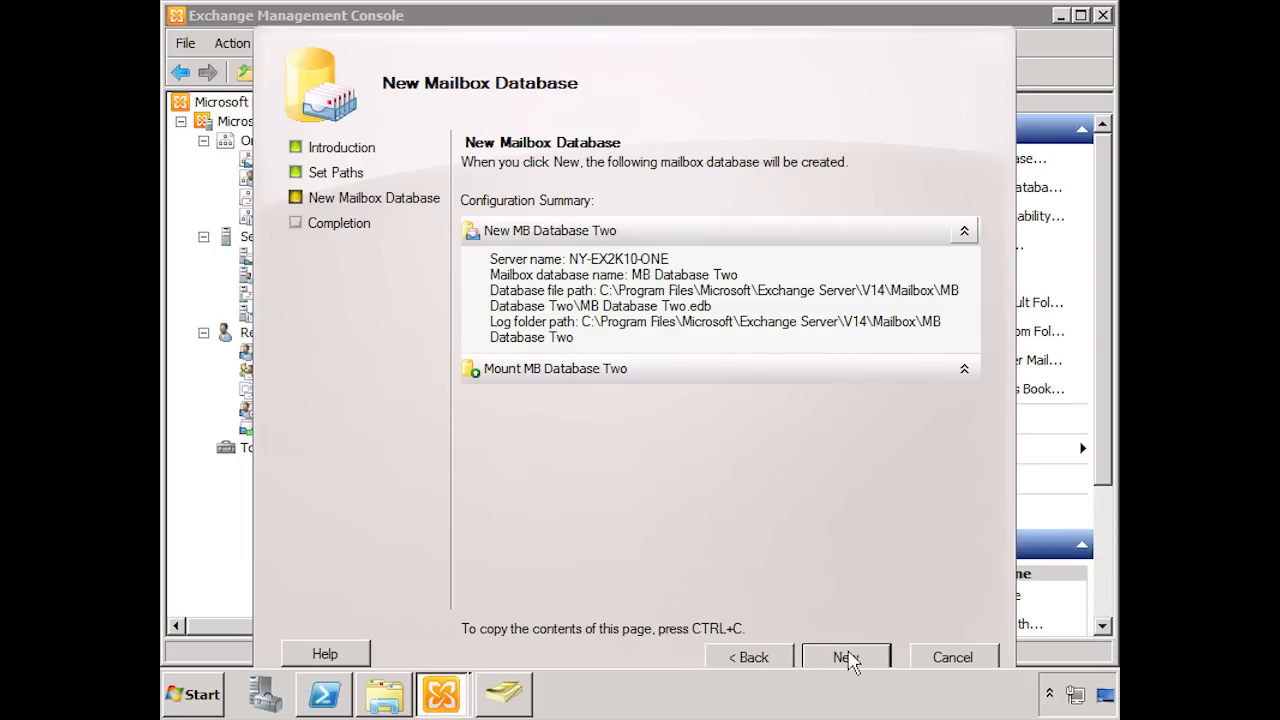
left_click(848, 660)
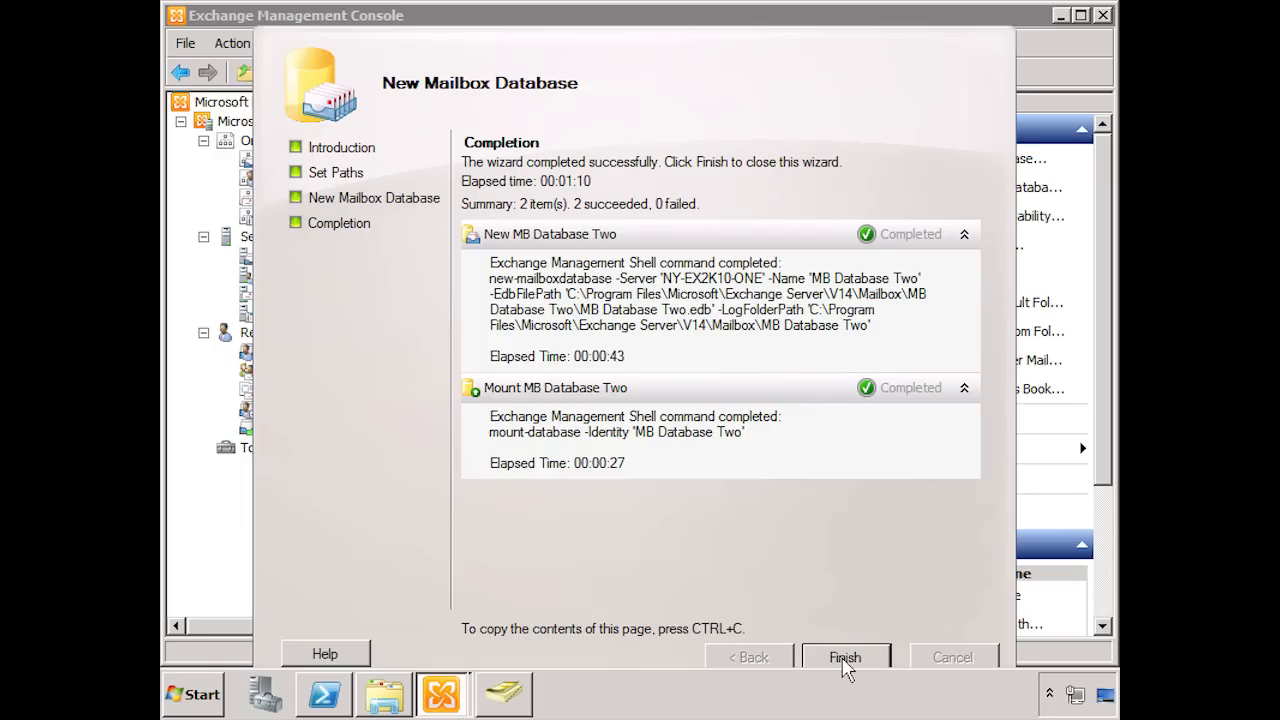
left_click(845, 658)
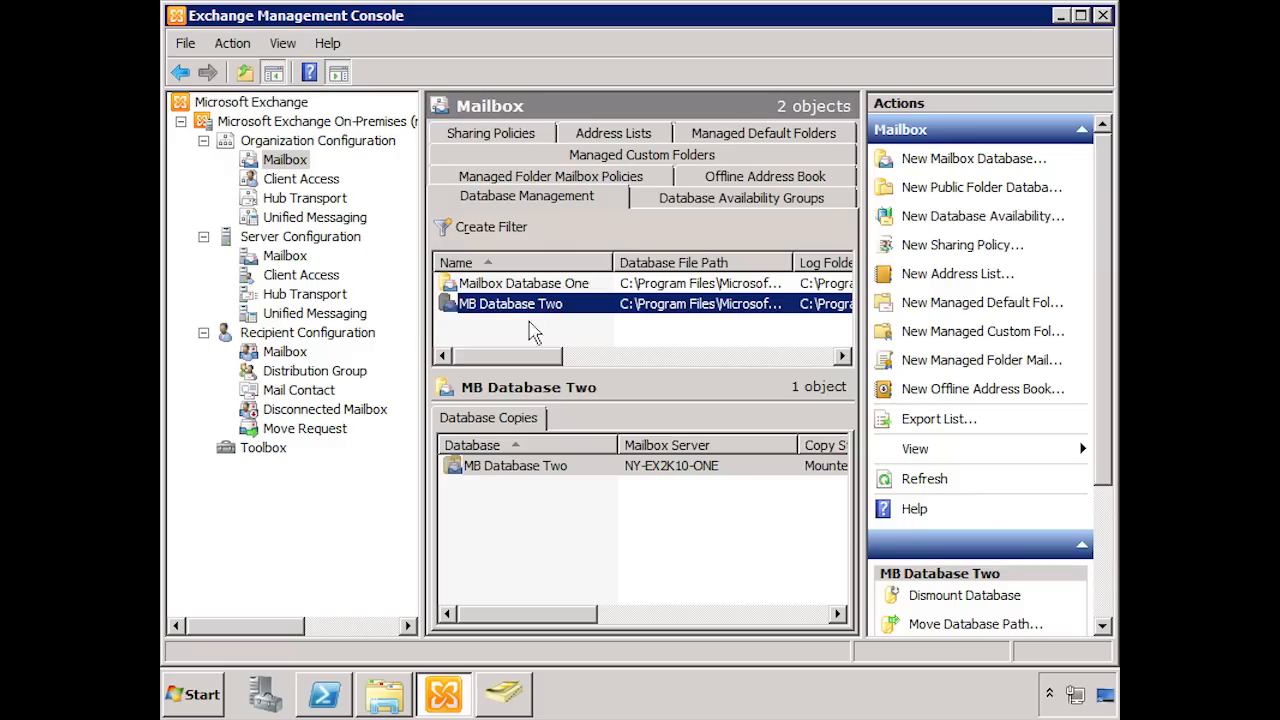
Step: Start a new local move request for the reconnected recipient mailbox, with MB Database Two as the target database
left_click(294, 354)
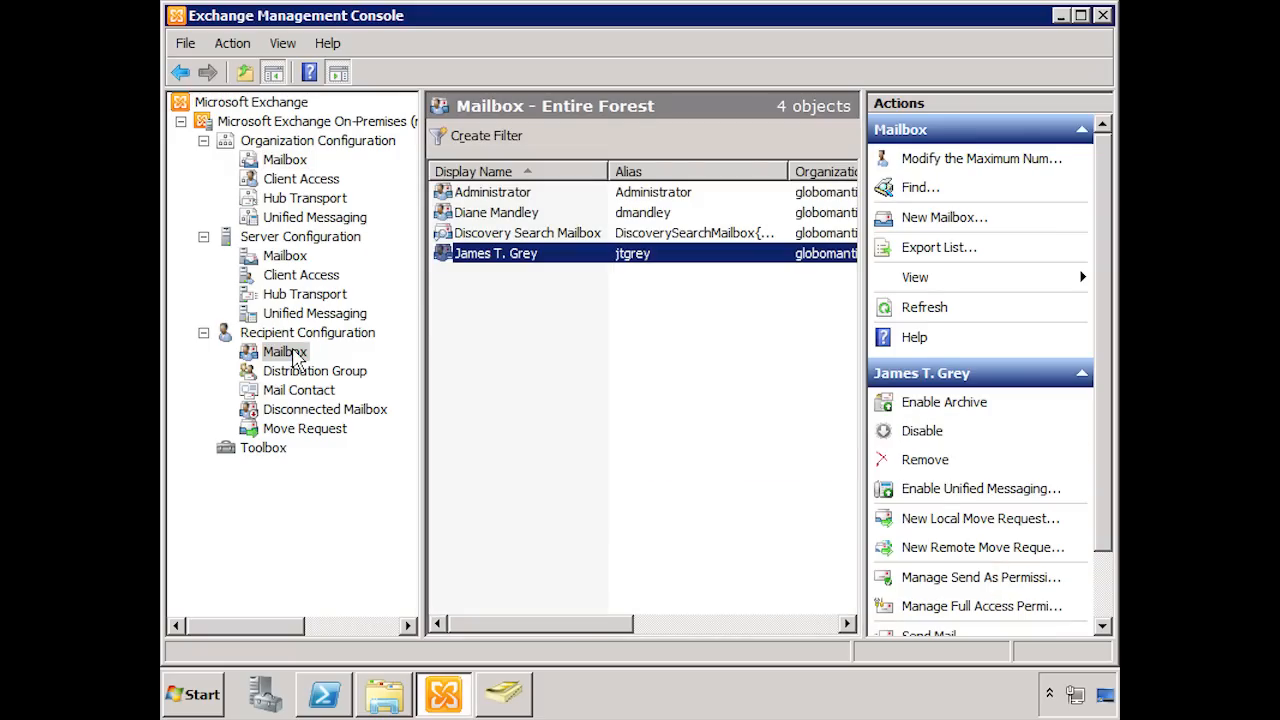
left_click(511, 215)
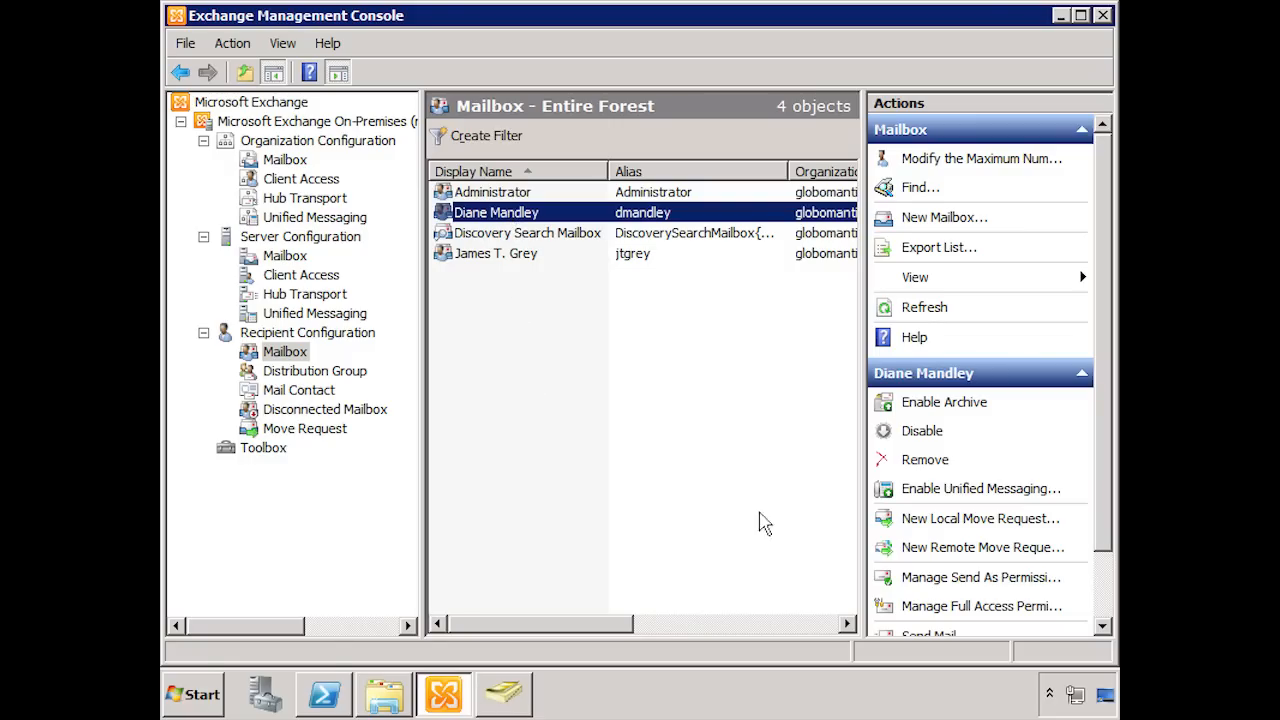
left_click(980, 519)
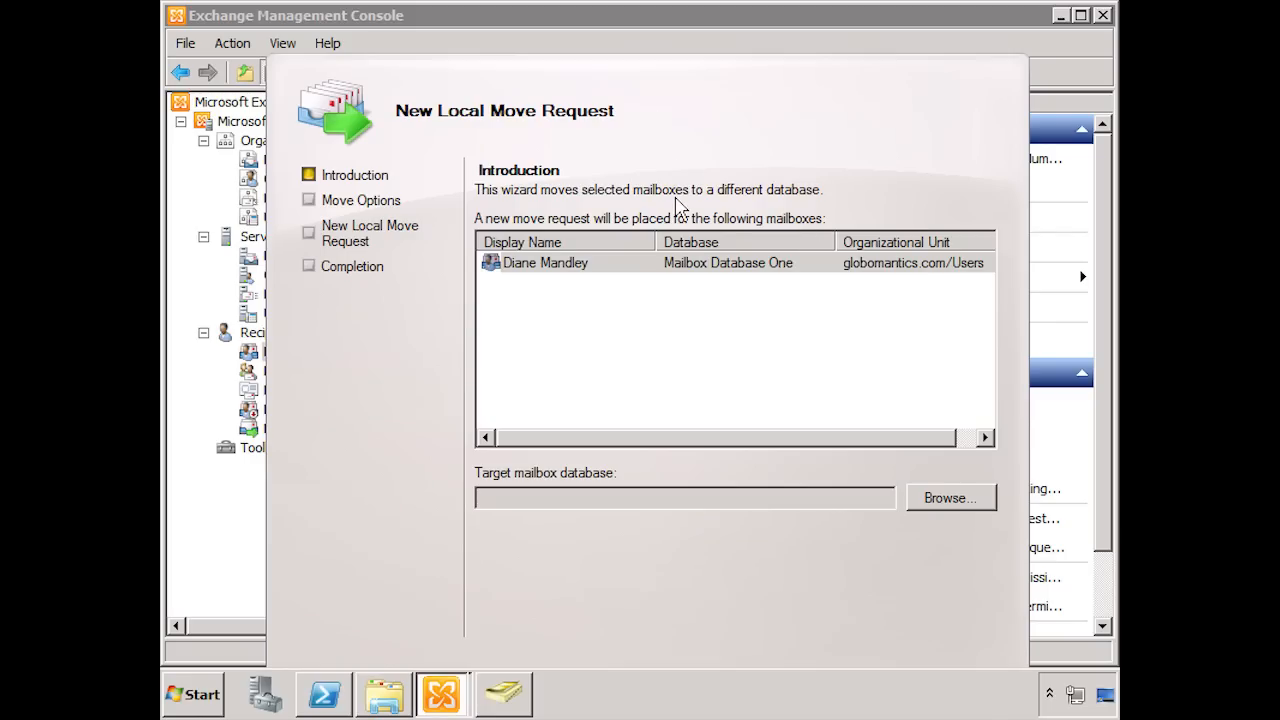
left_click(955, 498)
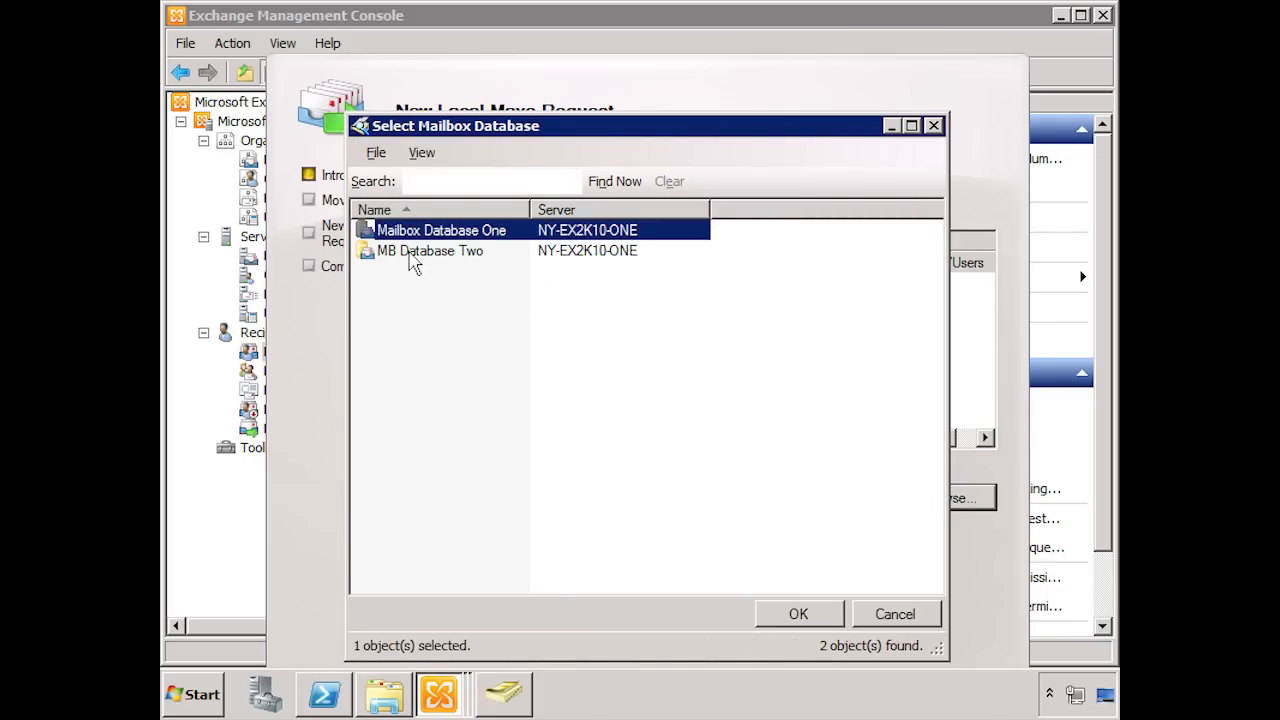
left_click(455, 257)
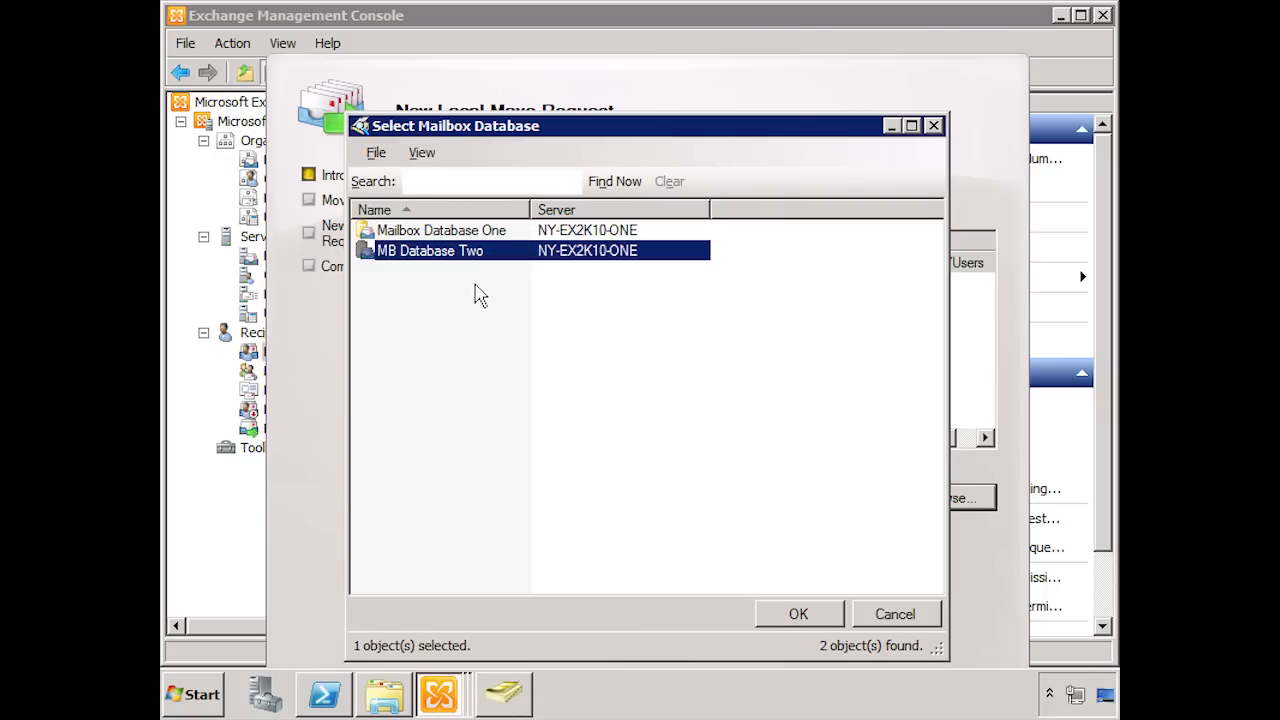
left_click(778, 612)
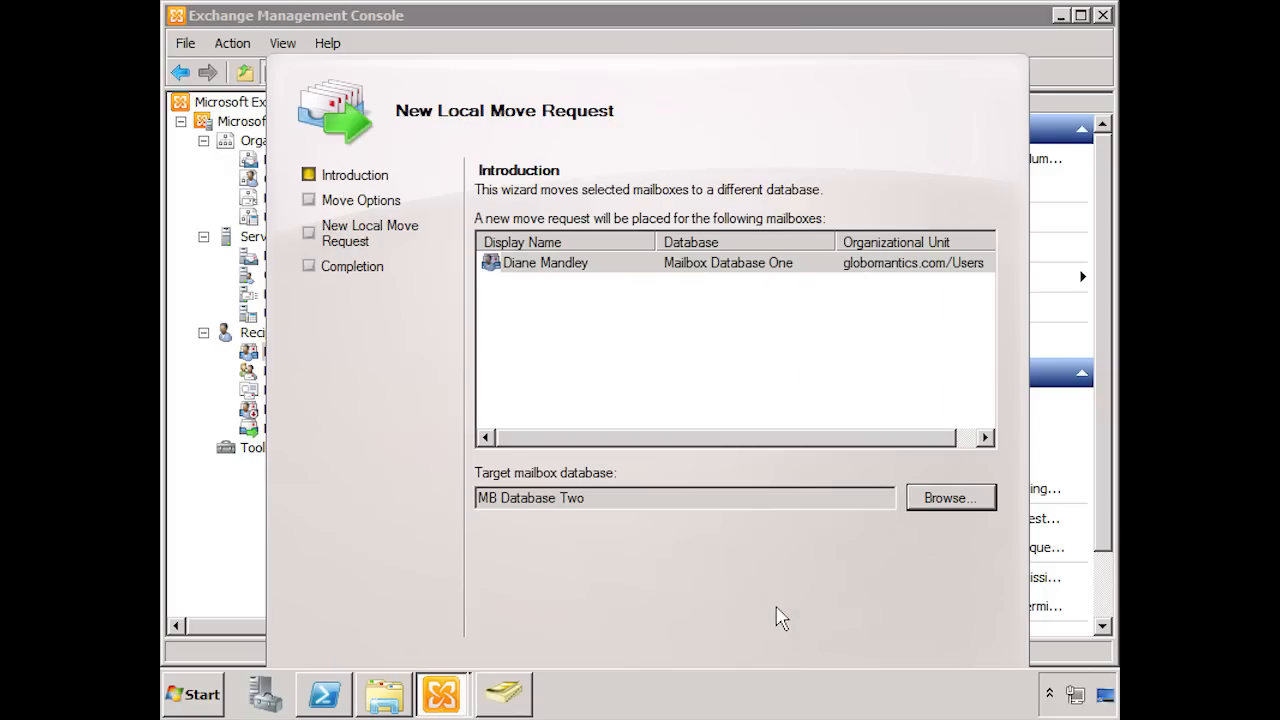
Step: Set the move request to skip corrupted messages, keep the default maximum, and create the request
left_click_drag(820, 104, 846, 63)
left_click(890, 650)
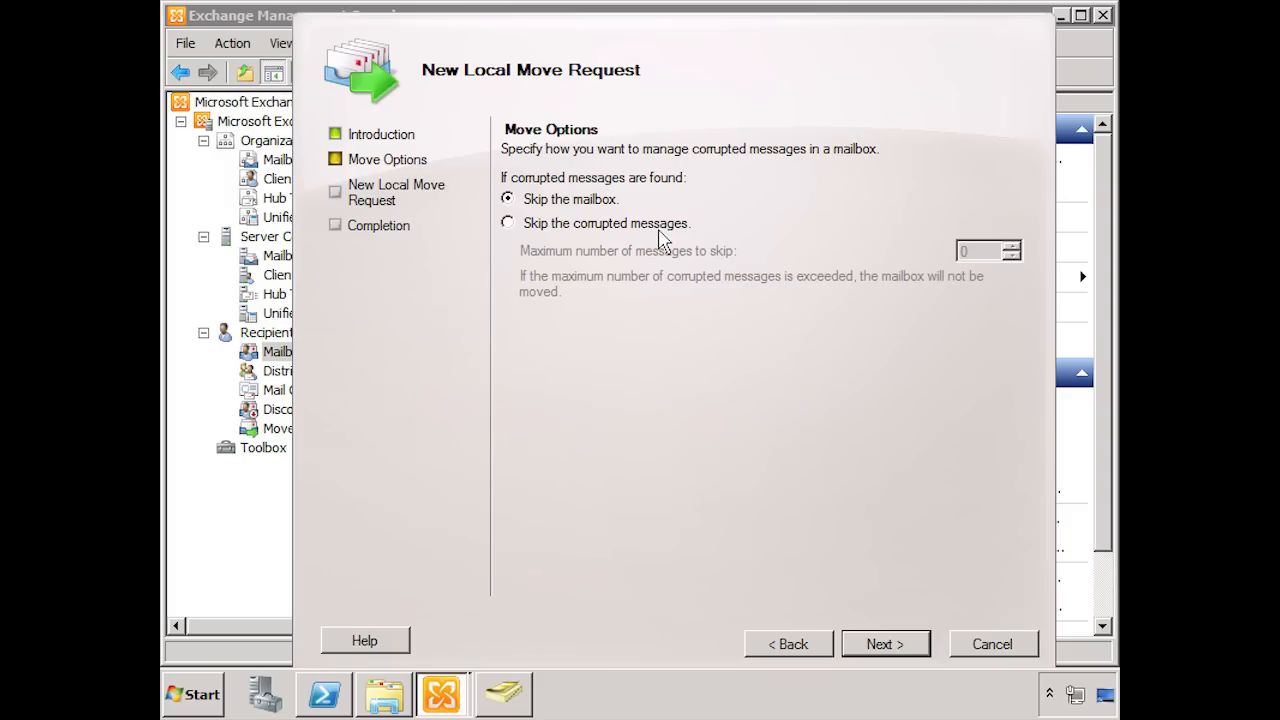
left_click(530, 226)
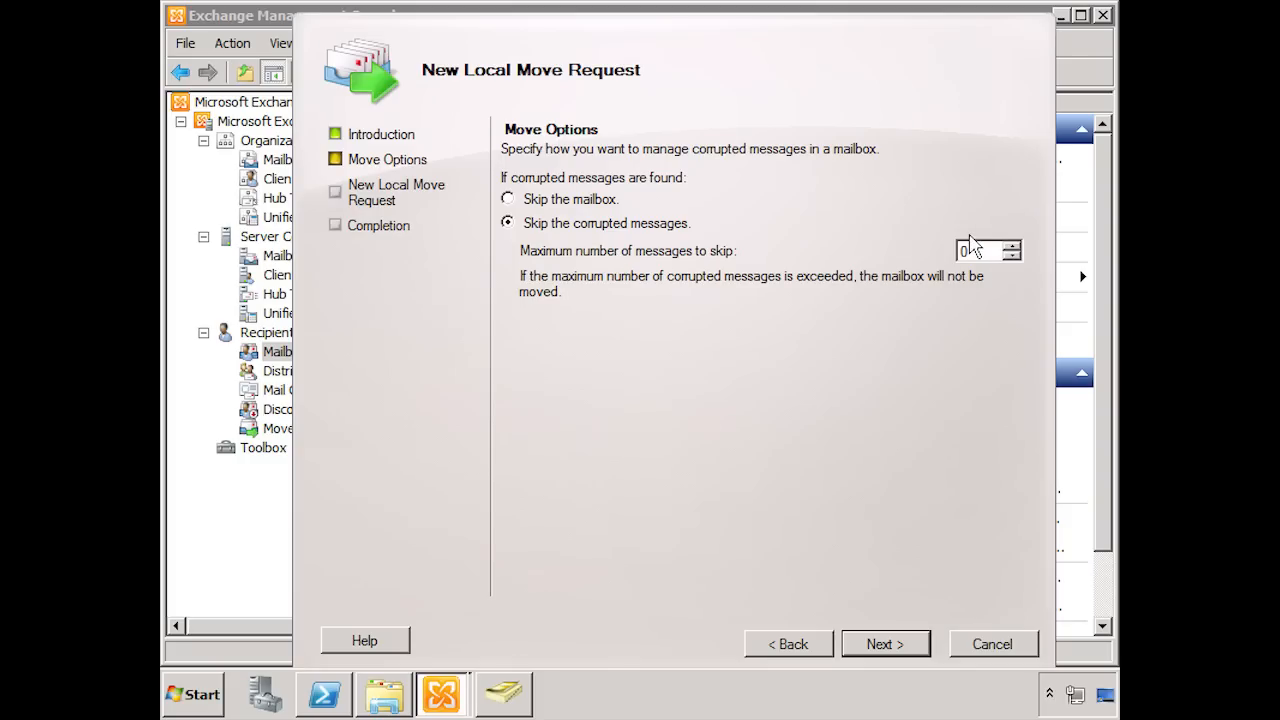
left_click(877, 644)
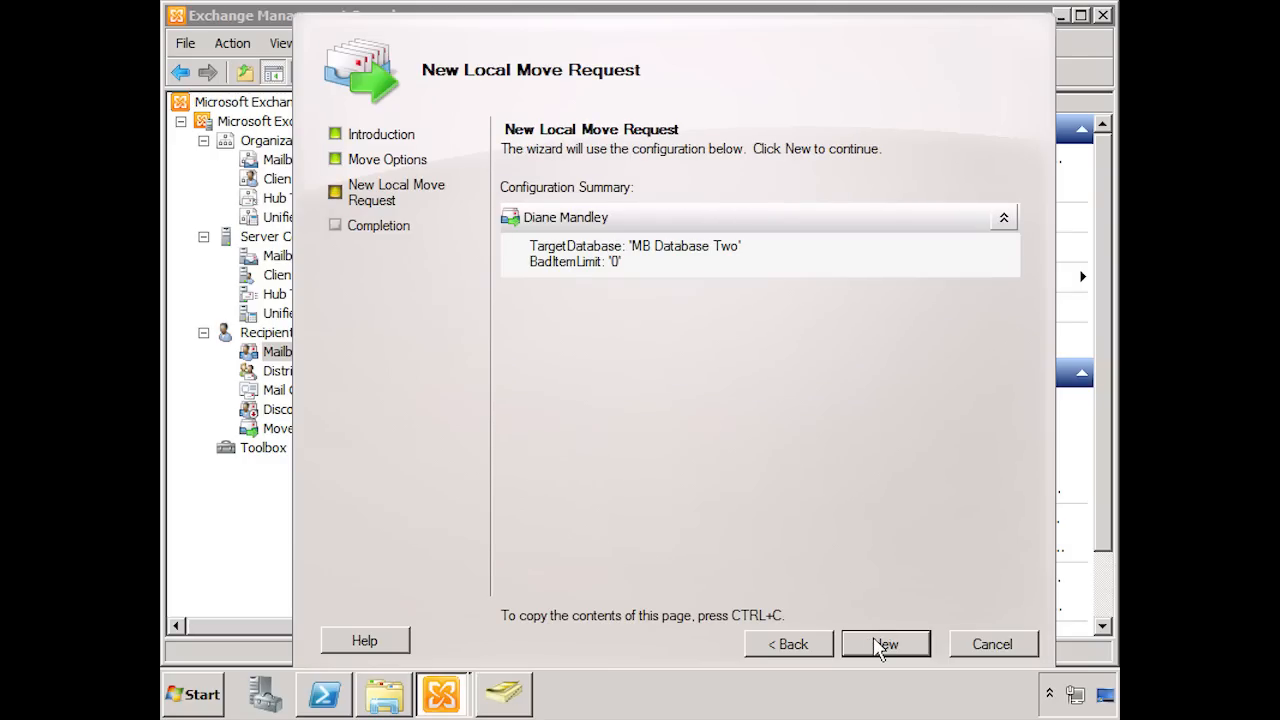
left_click(884, 644)
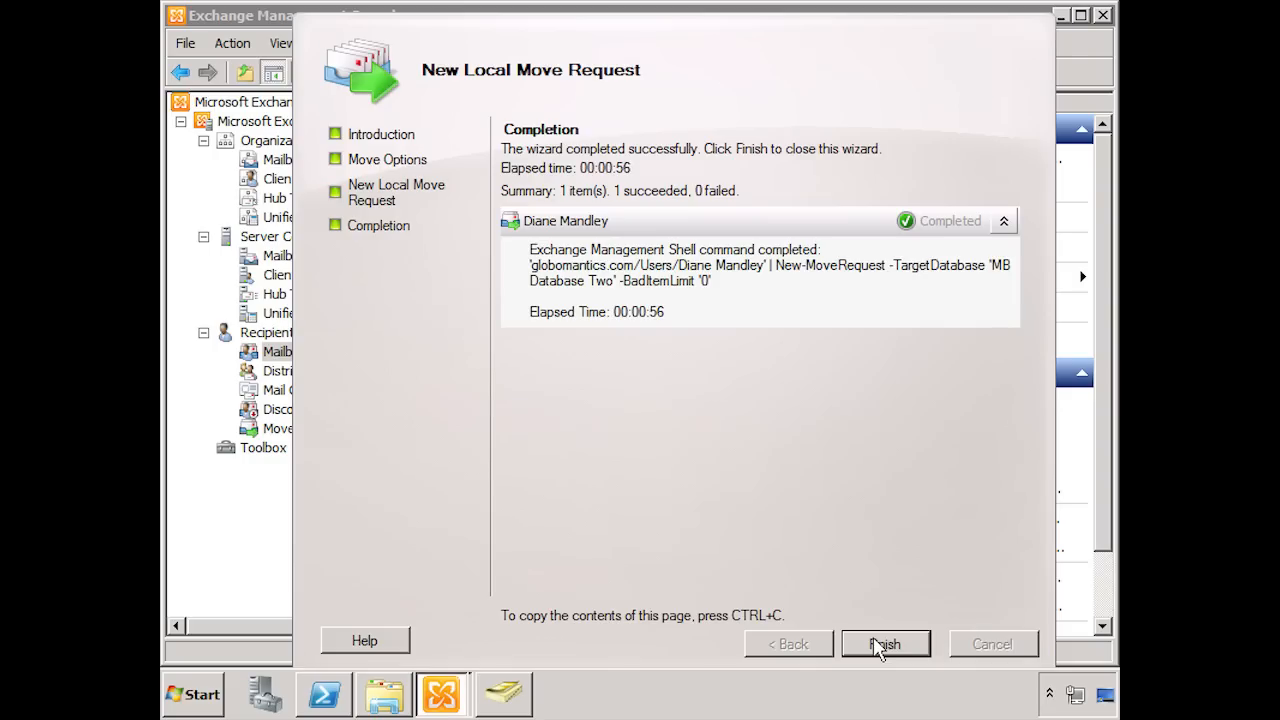
left_click(884, 644)
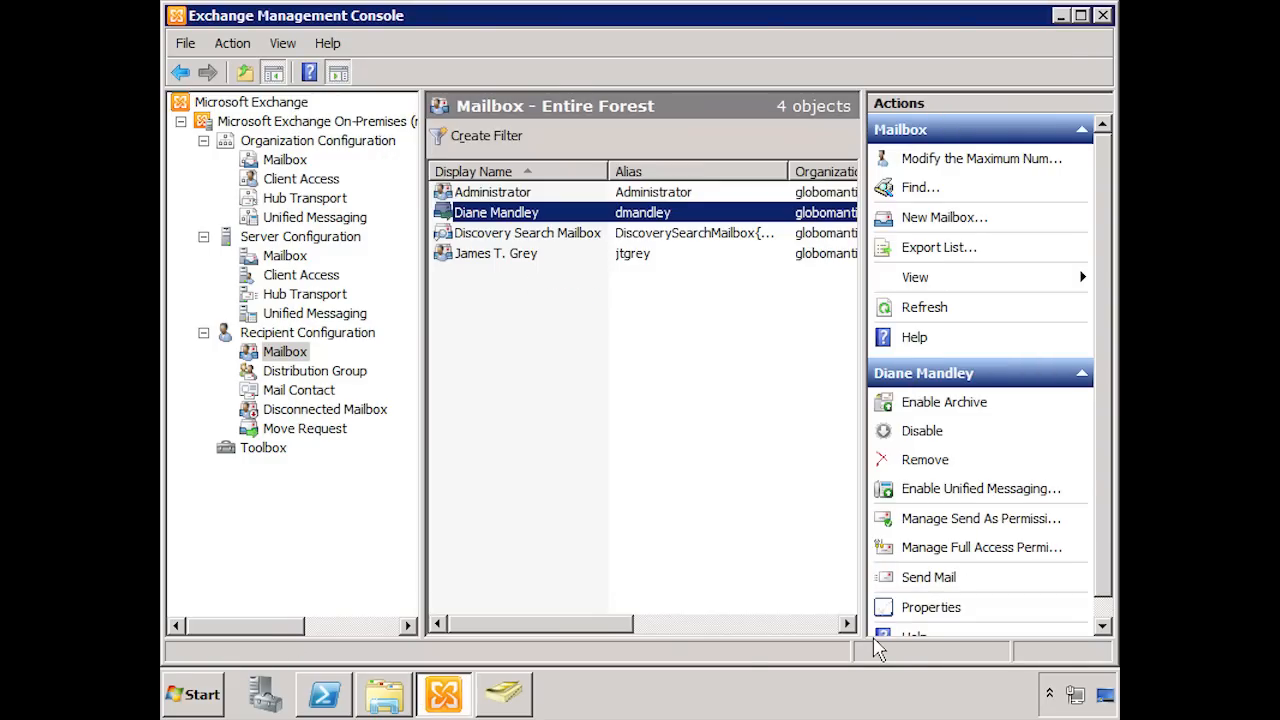